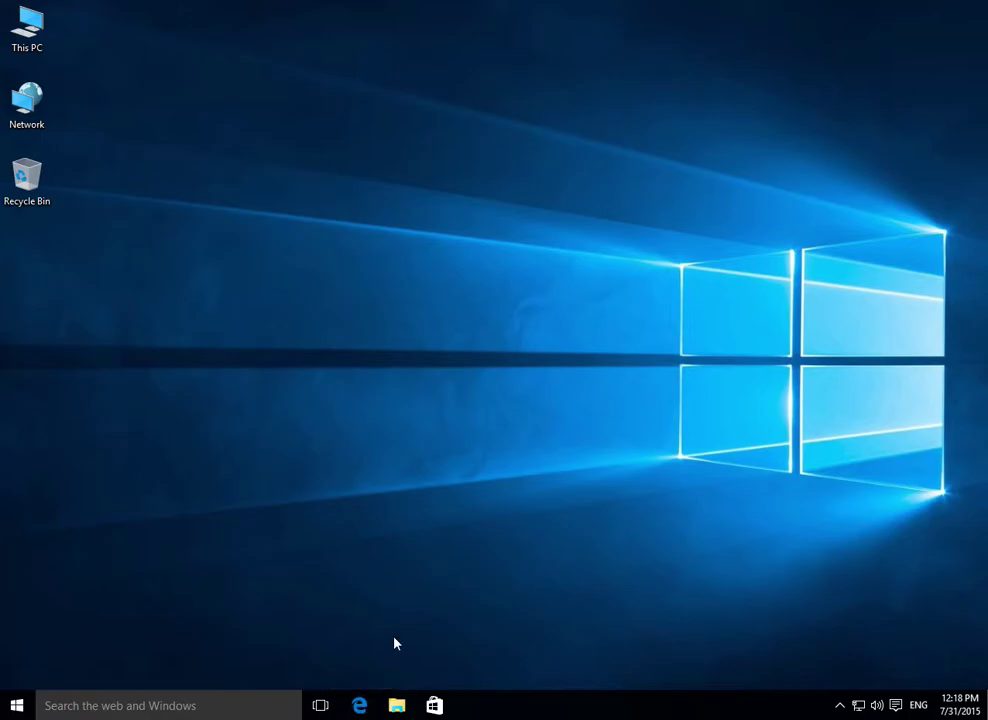
Step: Open Microsoft Edge, go to livetimerc.com, and start downloading the LiveTime Scoring Engine 1.9.7 installer
{"action": "left_click", "coordinate": [359, 705]}
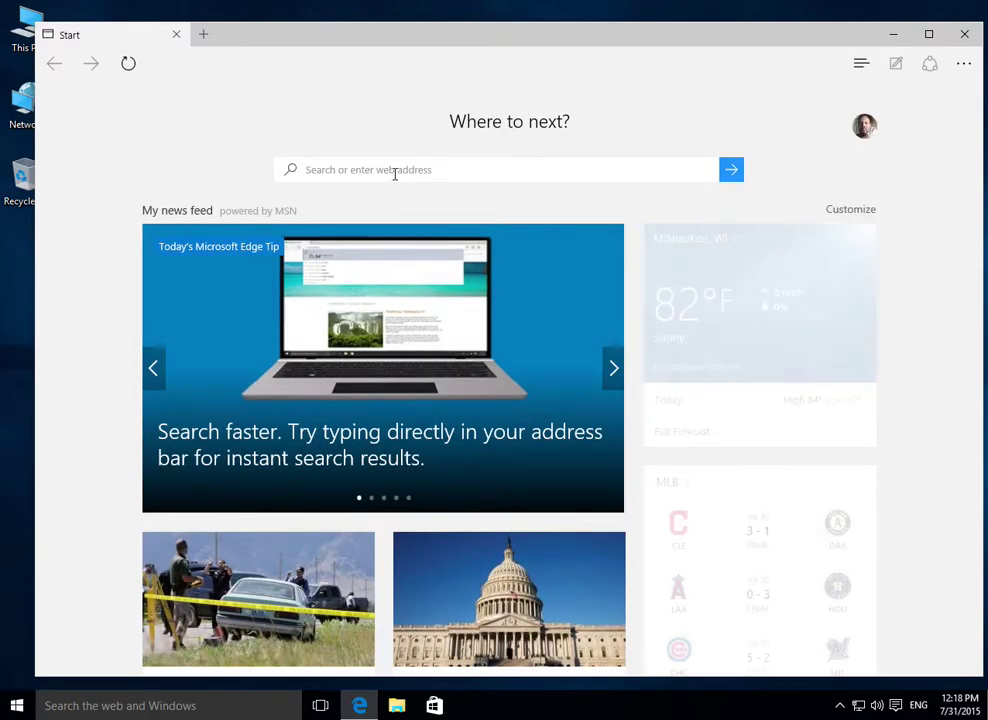
{"action": "left_click", "coordinate": [395, 170]}
{"action": "type", "text": "livetimerc.com/"}
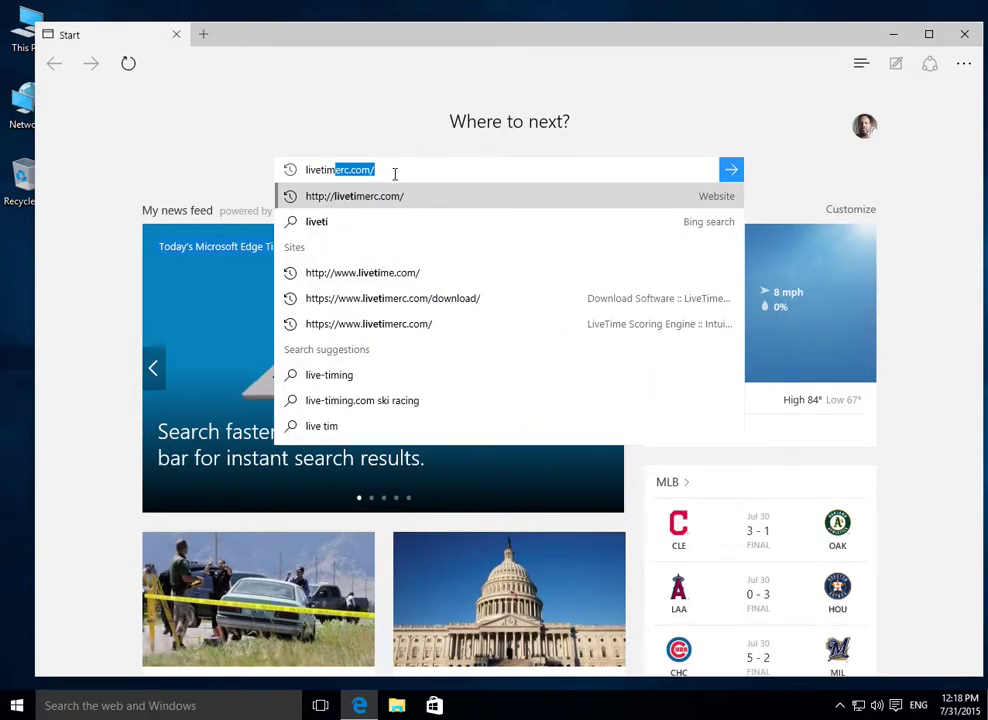
{"action": "key", "text": "Return"}
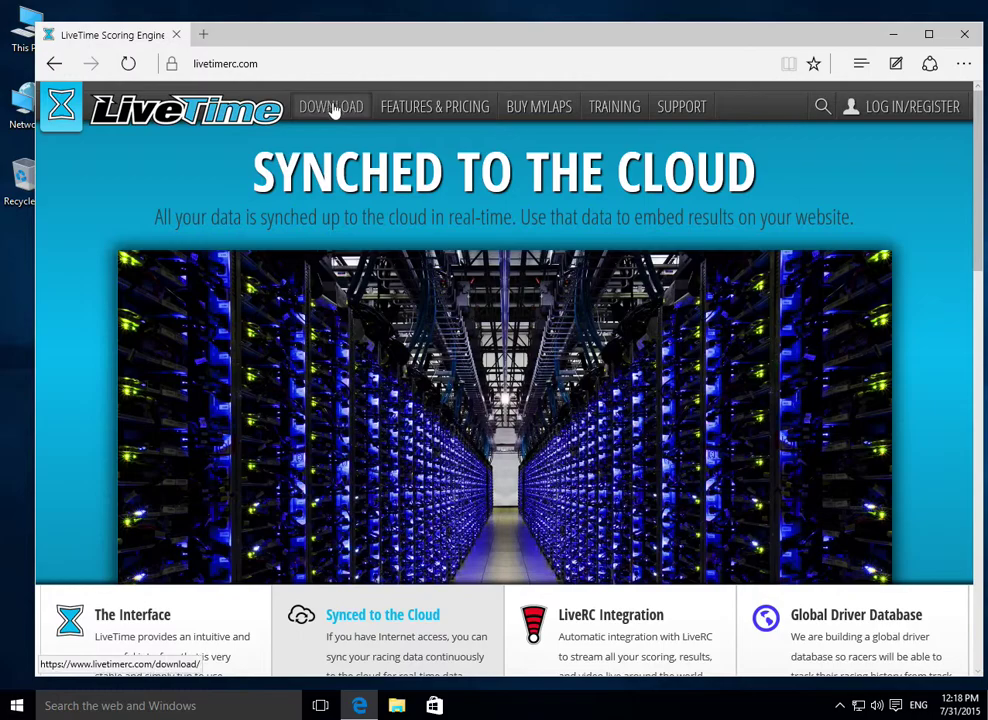
{"action": "left_click", "coordinate": [331, 106]}
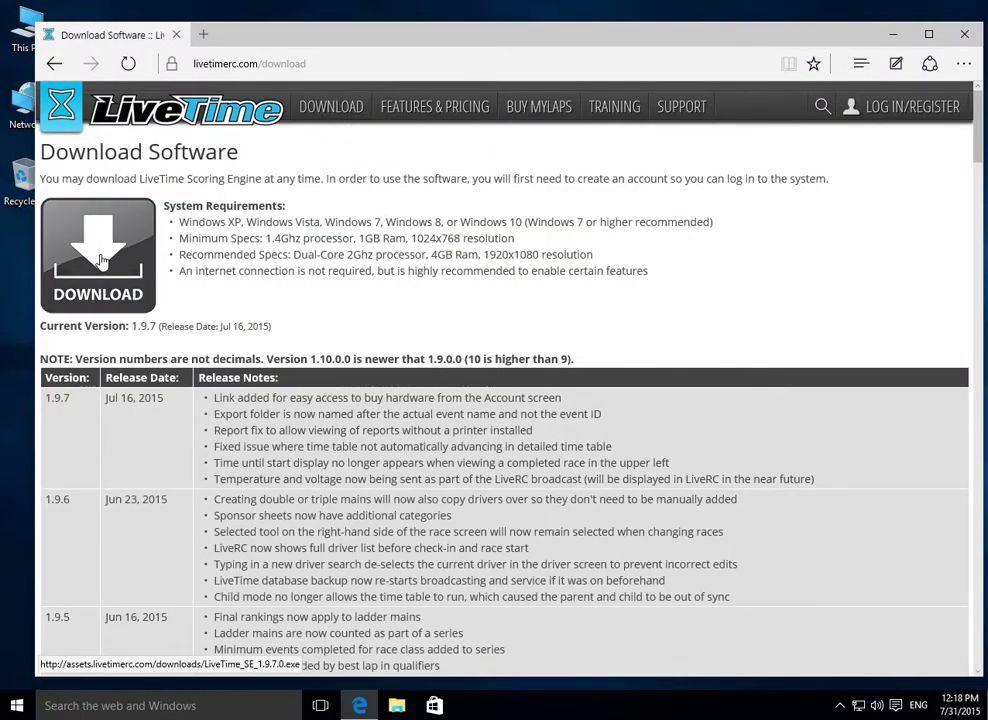
{"action": "left_click", "coordinate": [101, 260]}
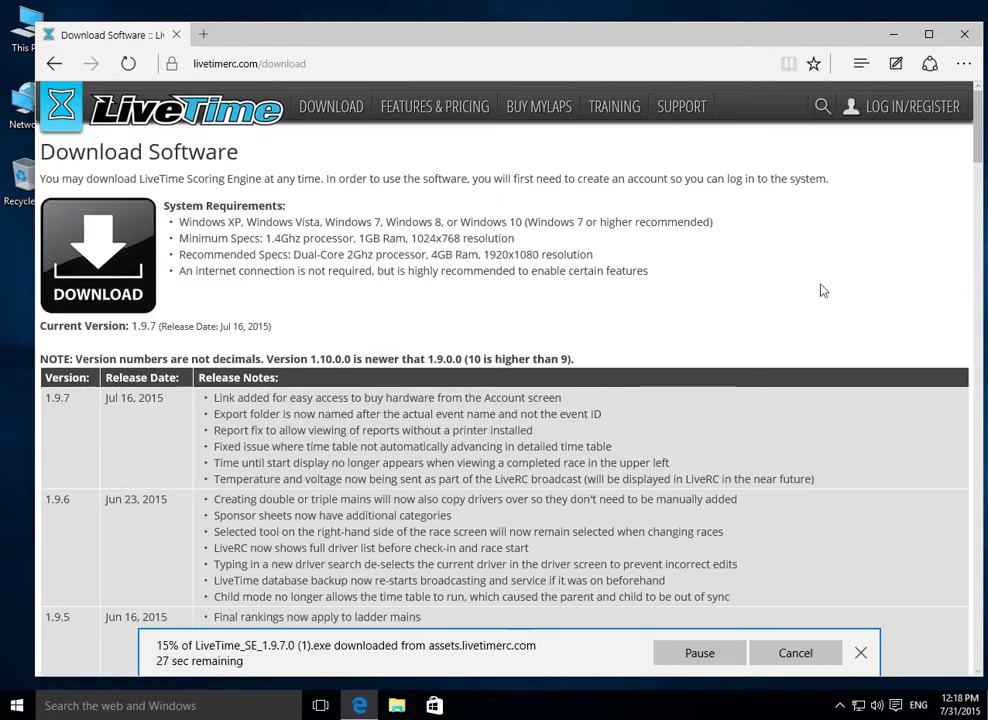
Step: Cancel the LiveTime installer download from the browser's download list and close the browser
{"action": "left_click", "coordinate": [861, 64]}
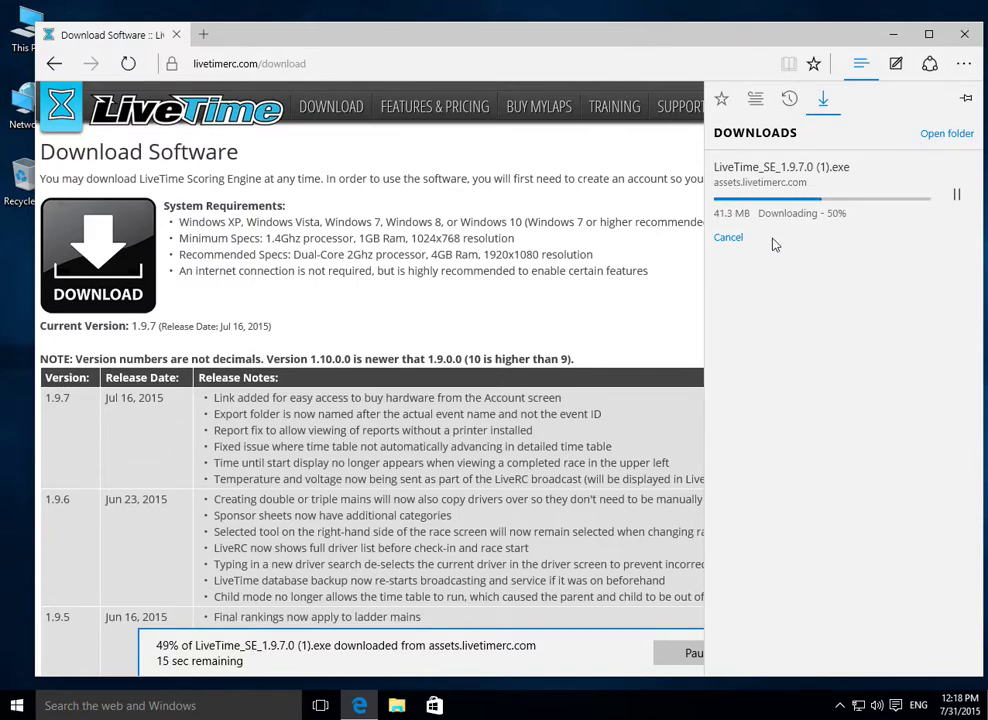
{"action": "left_click", "coordinate": [728, 240]}
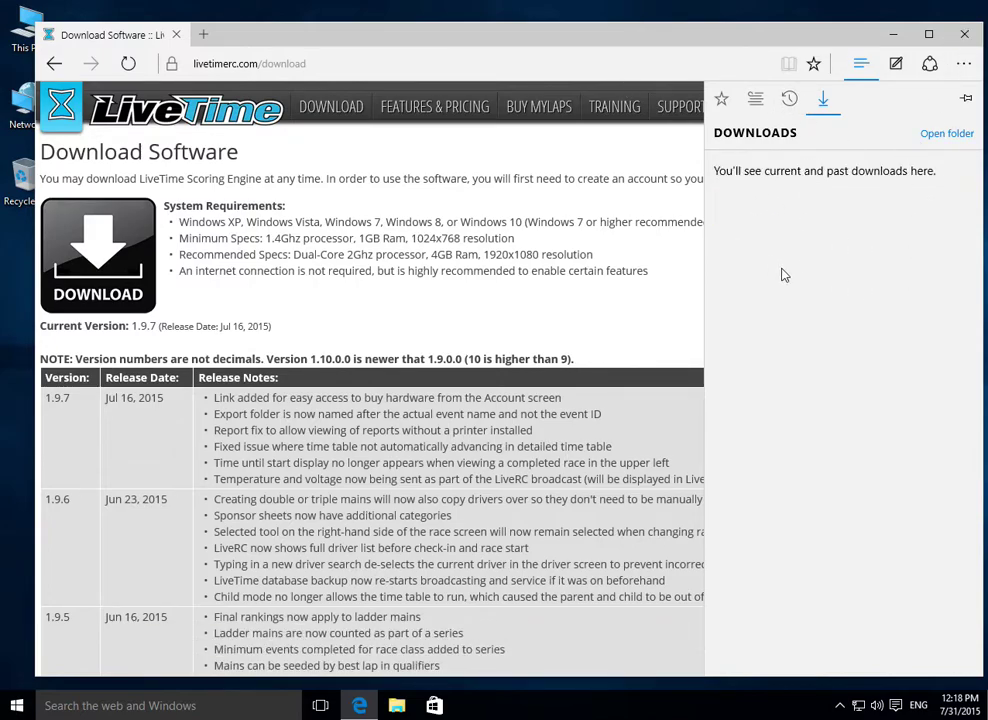
{"action": "left_click", "coordinate": [961, 37]}
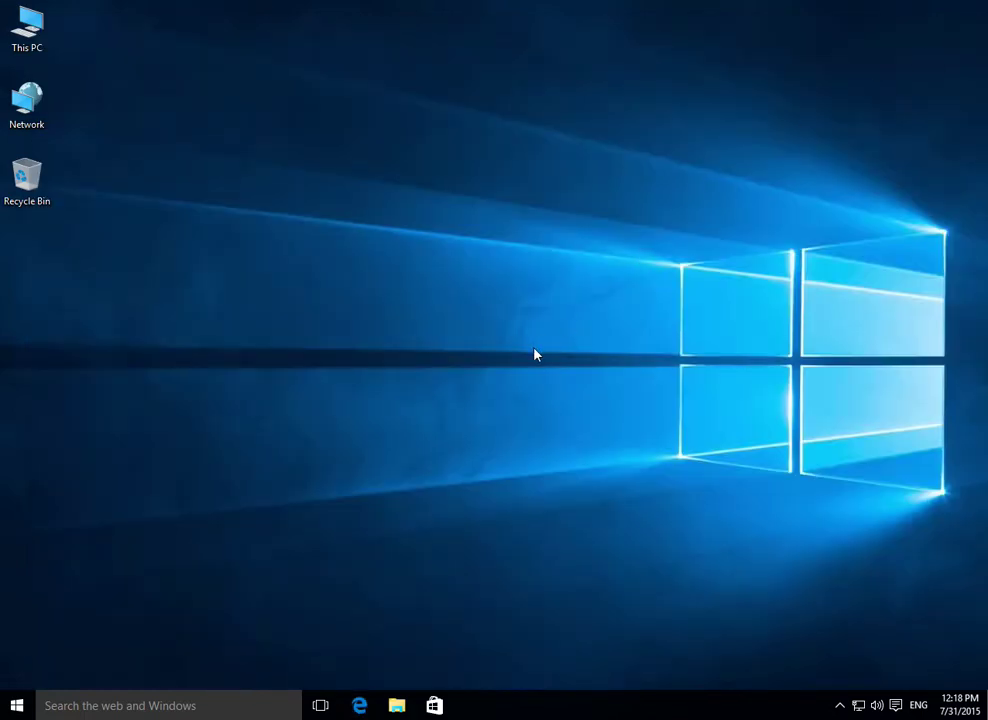
Step: Open the Downloads folder in File Explorer and move its window toward the middle of the desktop
{"action": "left_click", "coordinate": [397, 707]}
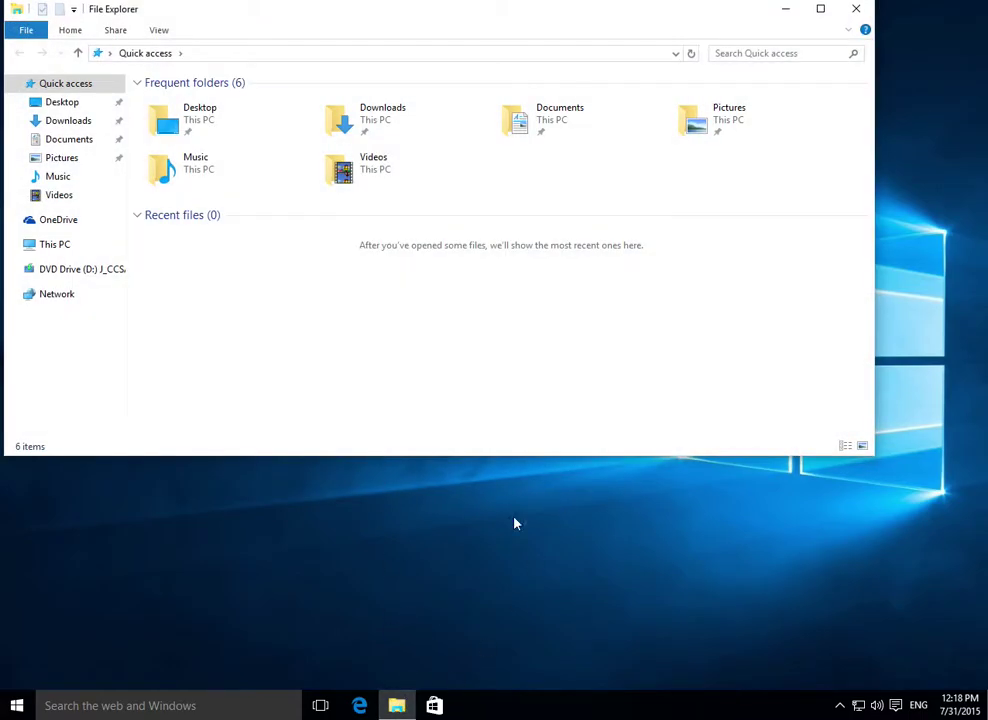
{"action": "left_click", "coordinate": [17, 704]}
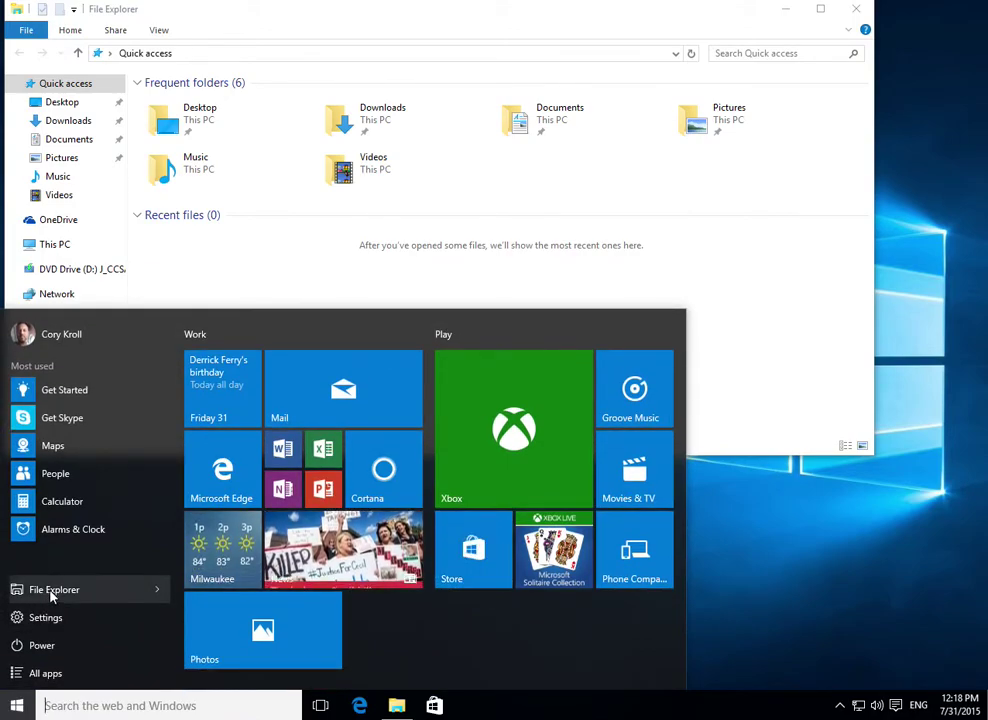
{"action": "left_click_drag", "start_coordinate": [611, 2], "coordinate": [611, 46]}
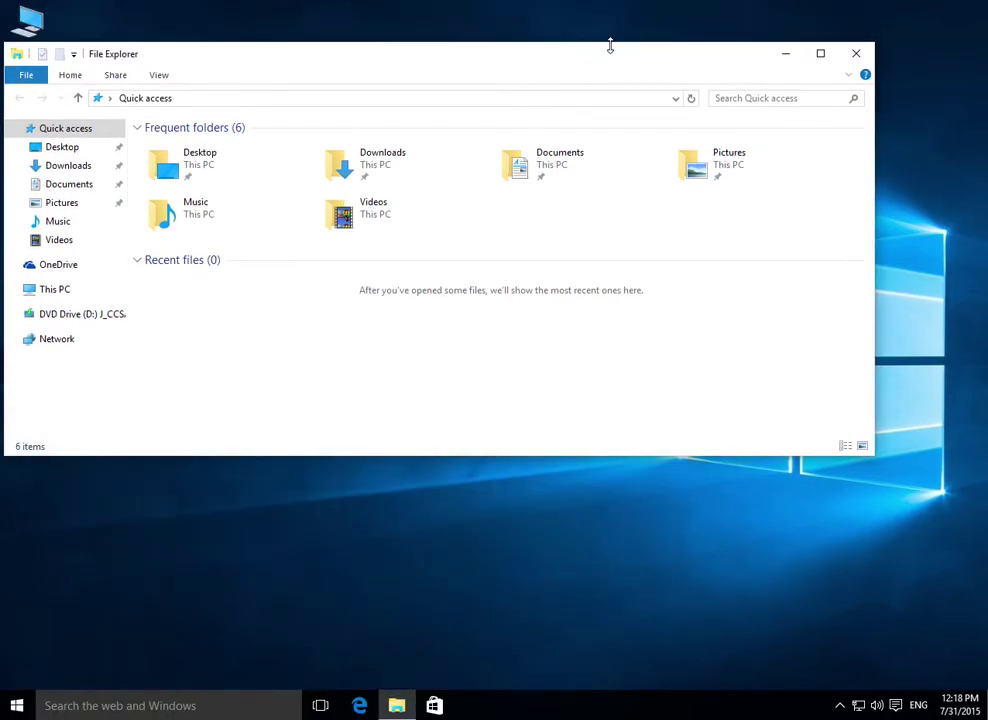
{"action": "left_click", "coordinate": [68, 172]}
{"action": "left_click_drag", "start_coordinate": [324, 64], "coordinate": [416, 136]}
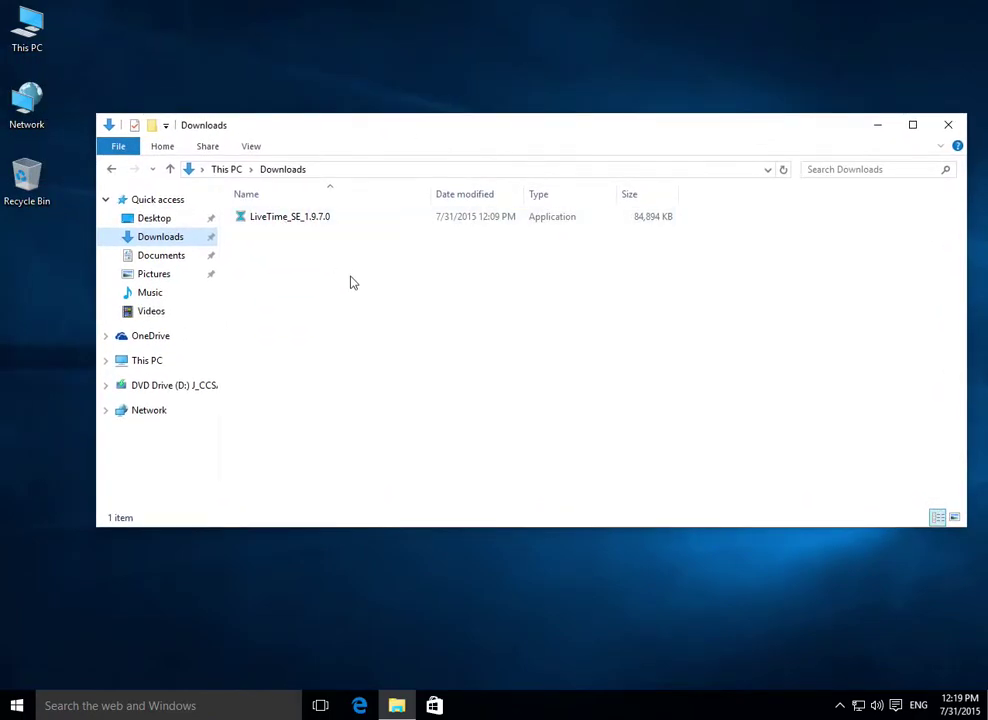
Step: Run the LiveTime_SE_1.9.7.0 installer, install LiveTime Scoring Engine v1.9.7, and close the finished setup
{"action": "left_click", "coordinate": [313, 220]}
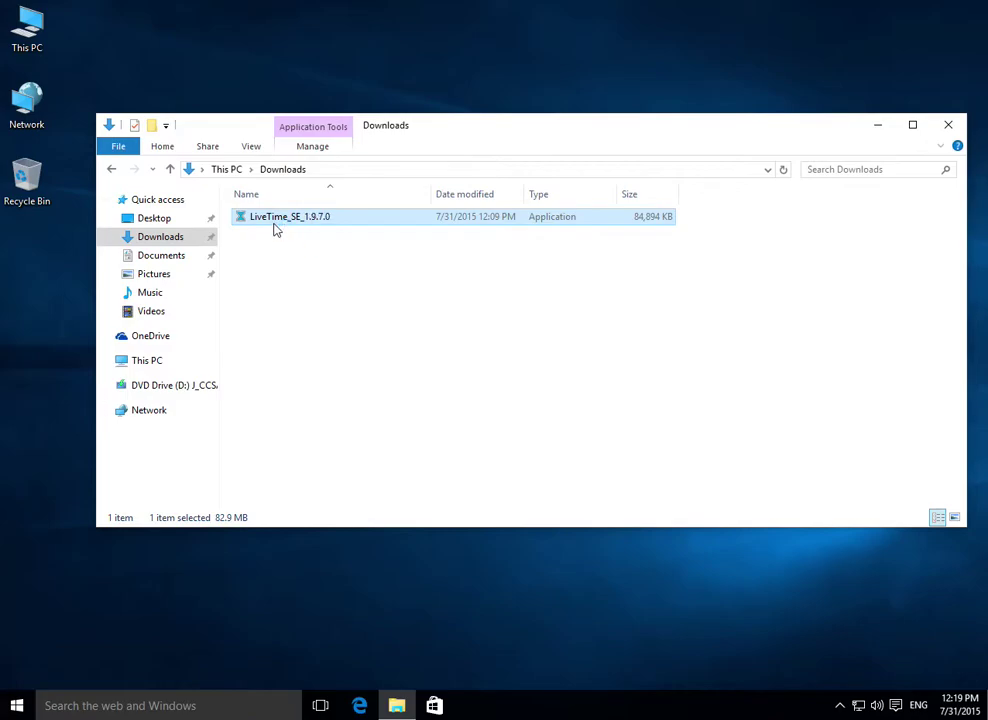
{"action": "left_click", "coordinate": [475, 419]}
{"action": "left_click", "coordinate": [570, 439]}
{"action": "left_click", "coordinate": [550, 386]}
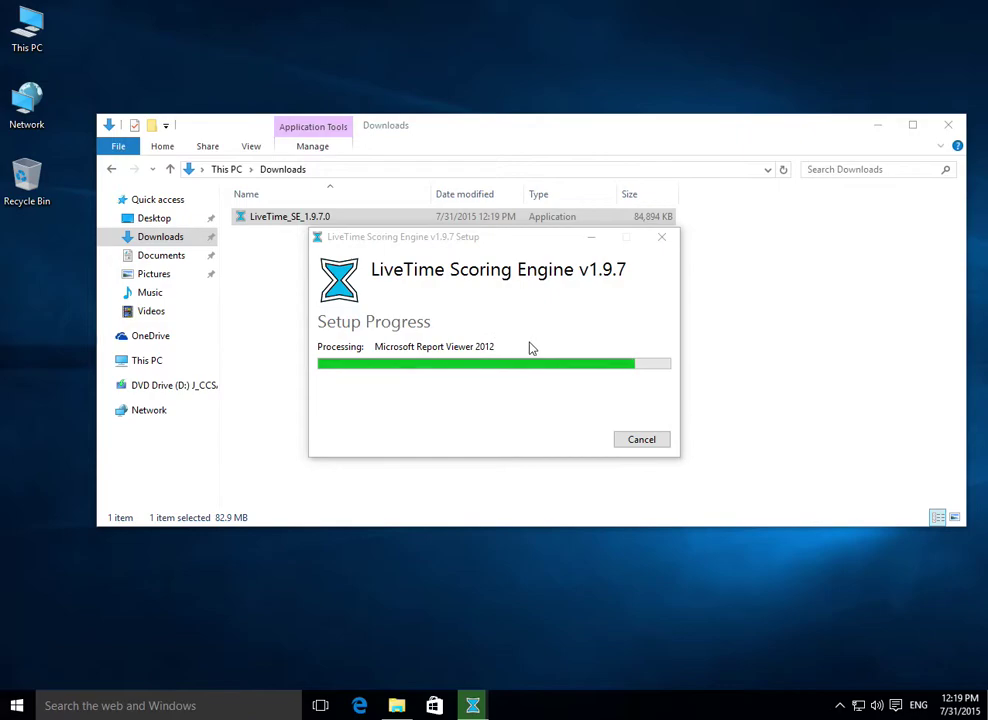
{"action": "left_click_drag", "start_coordinate": [474, 242], "coordinate": [485, 263]}
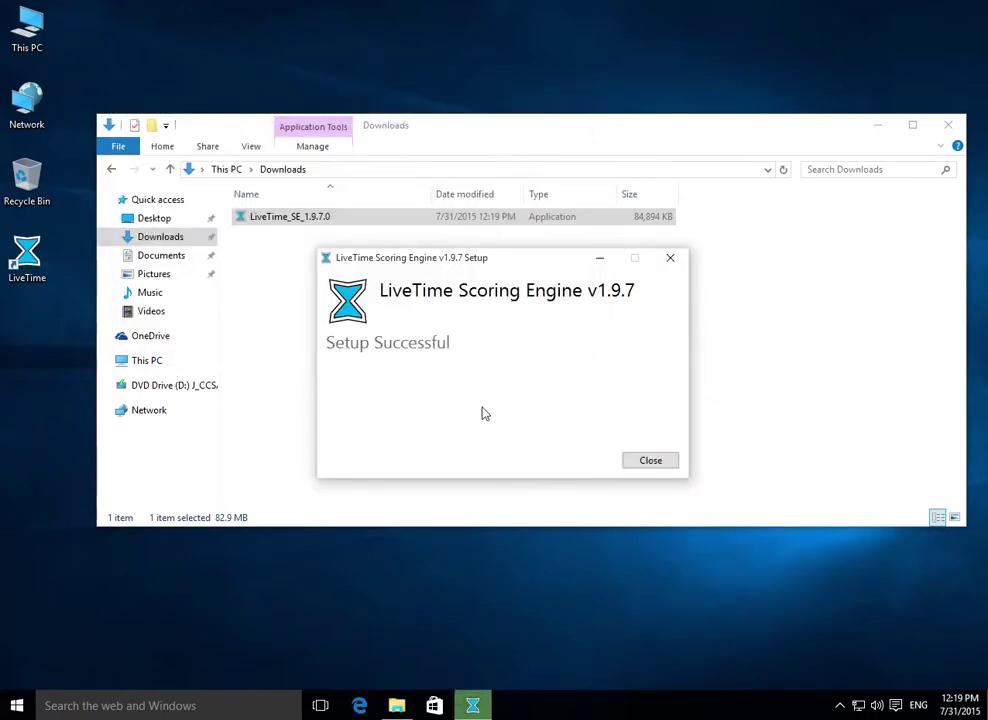
{"action": "left_click", "coordinate": [648, 462]}
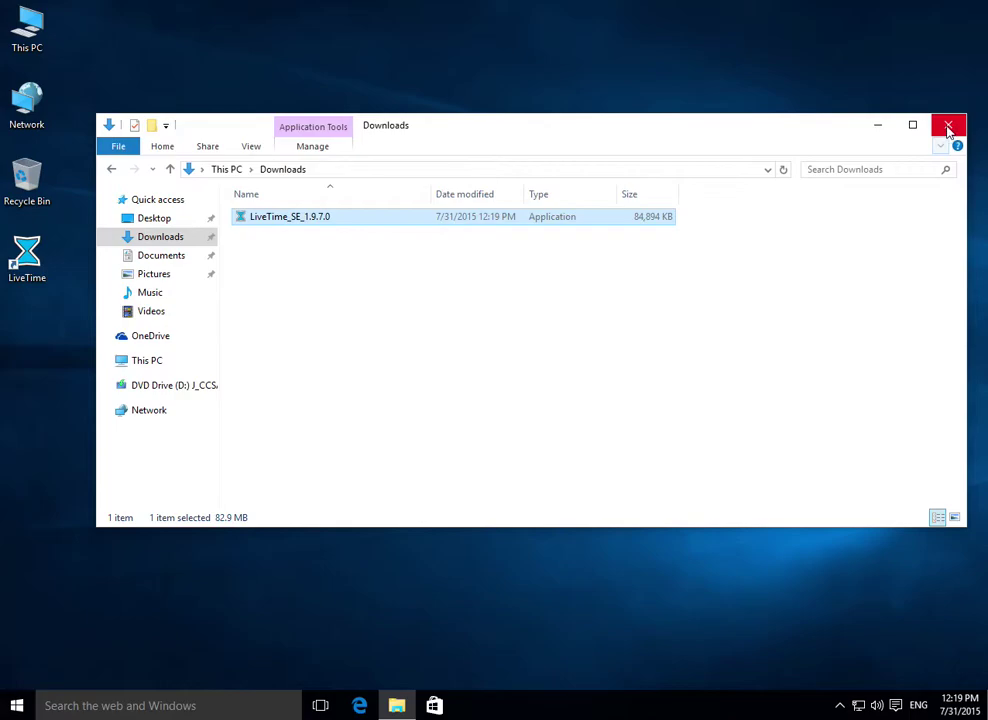
Step: Move the LiveTime_SE_1.9.7.0 installer from Downloads to the Recycle Bin and close the folder window
{"action": "left_click_drag", "start_coordinate": [395, 140], "coordinate": [395, 168]}
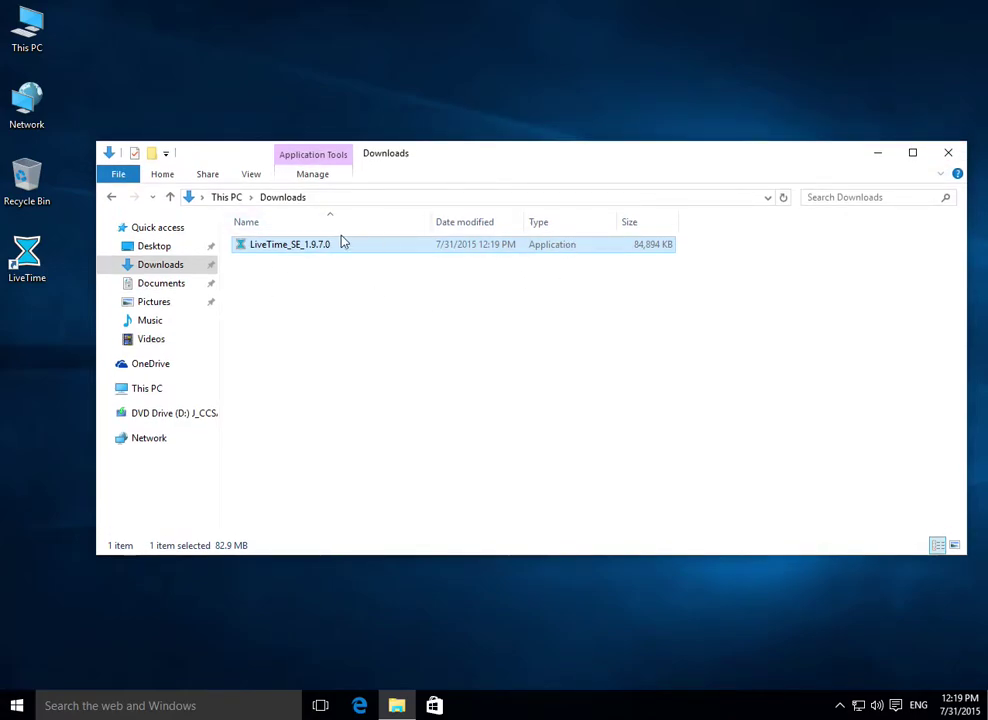
{"action": "left_click_drag", "start_coordinate": [342, 241], "coordinate": [28, 186]}
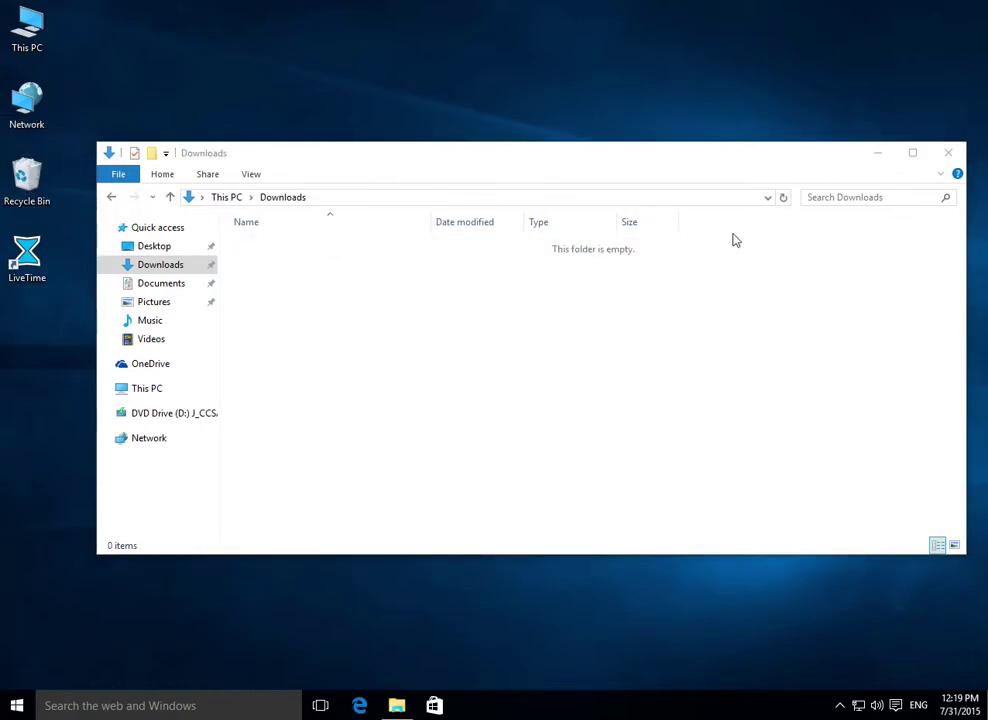
{"action": "left_click", "coordinate": [950, 153]}
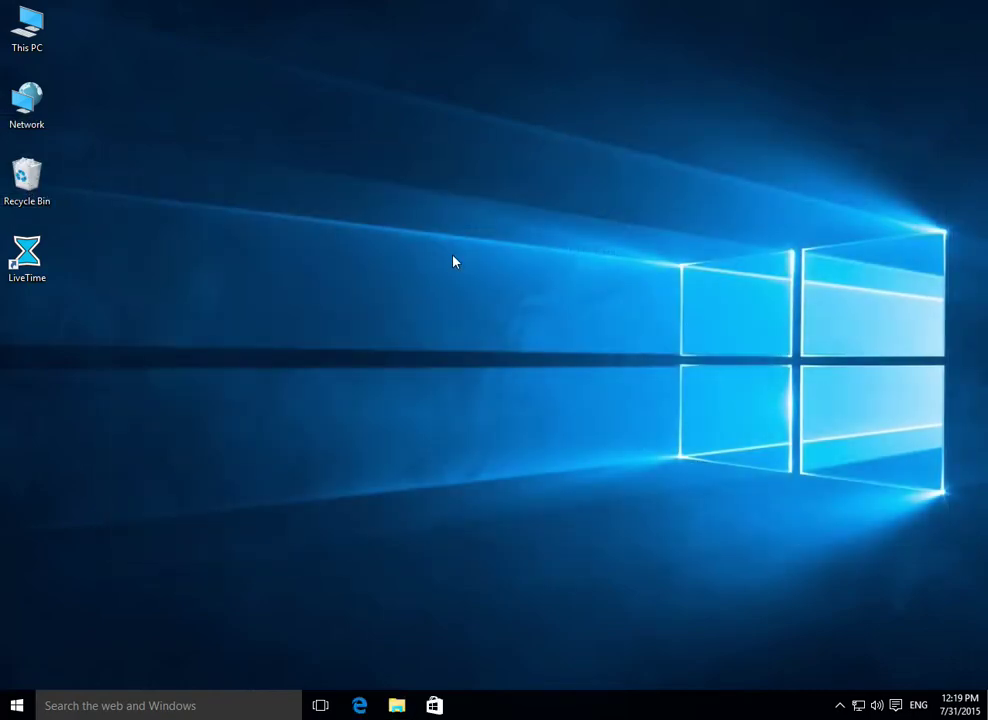
Step: Empty the Recycle Bin to permanently delete the installer file
{"action": "left_click", "coordinate": [32, 176]}
{"action": "right_click", "coordinate": [32, 176]}
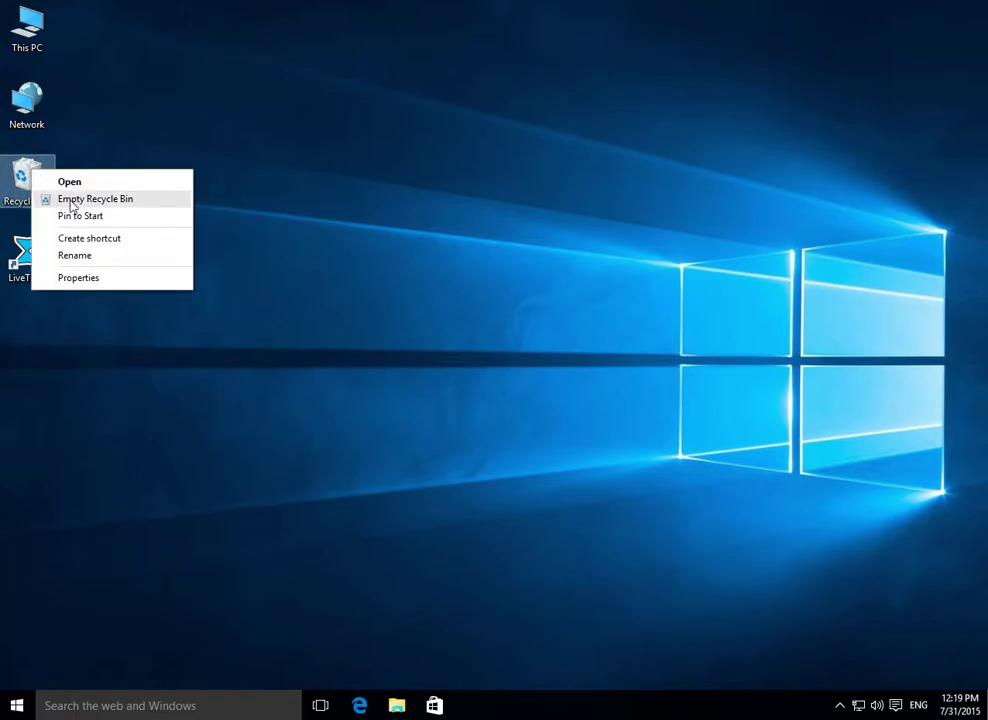
{"action": "left_click", "coordinate": [72, 206]}
{"action": "left_click", "coordinate": [568, 418]}
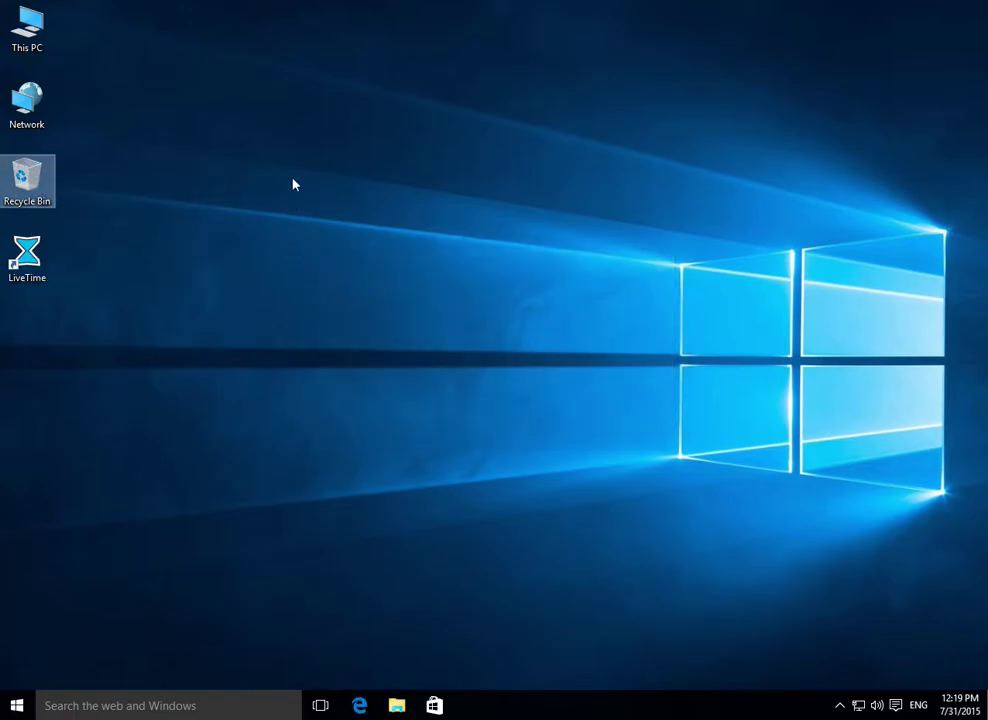
Step: Launch LiveTime from its desktop shortcut to check that it starts, and close its login window
{"action": "double_click", "coordinate": [40, 268]}
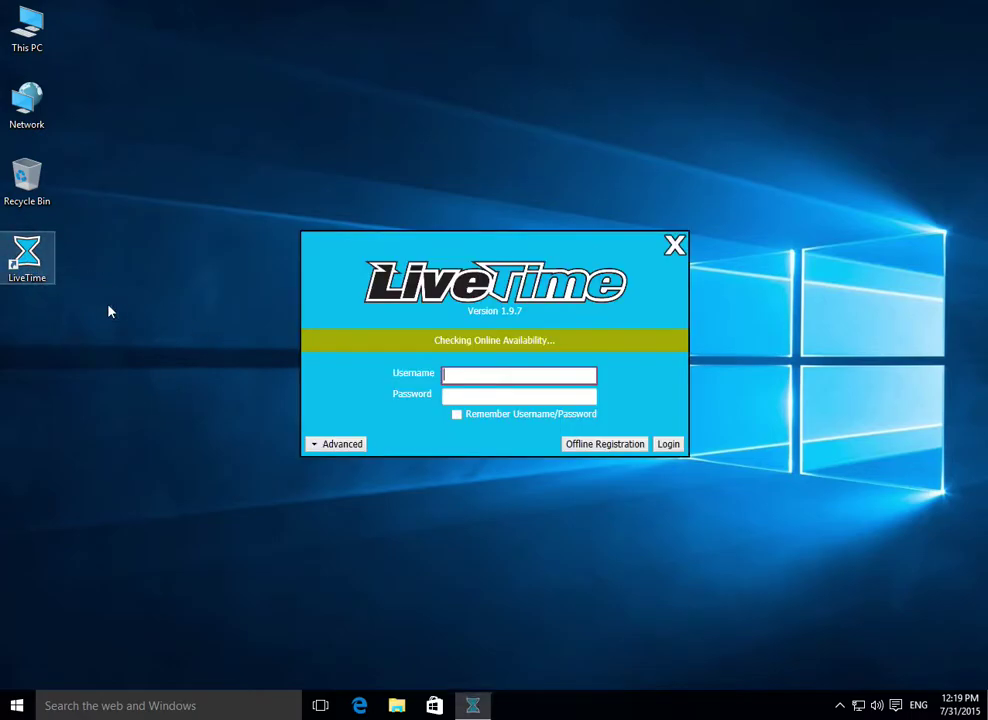
{"action": "left_click", "coordinate": [675, 245]}
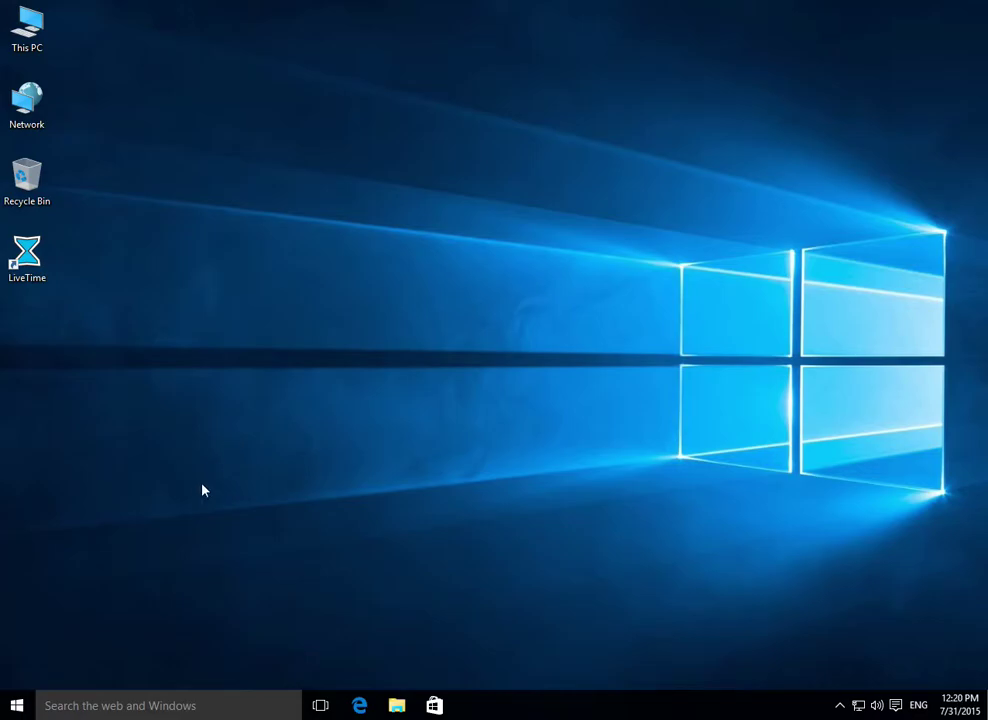
Step: Pin the recently added LiveTime app to Start and place its tile beside Photos in the Work group
{"action": "left_click", "coordinate": [17, 705]}
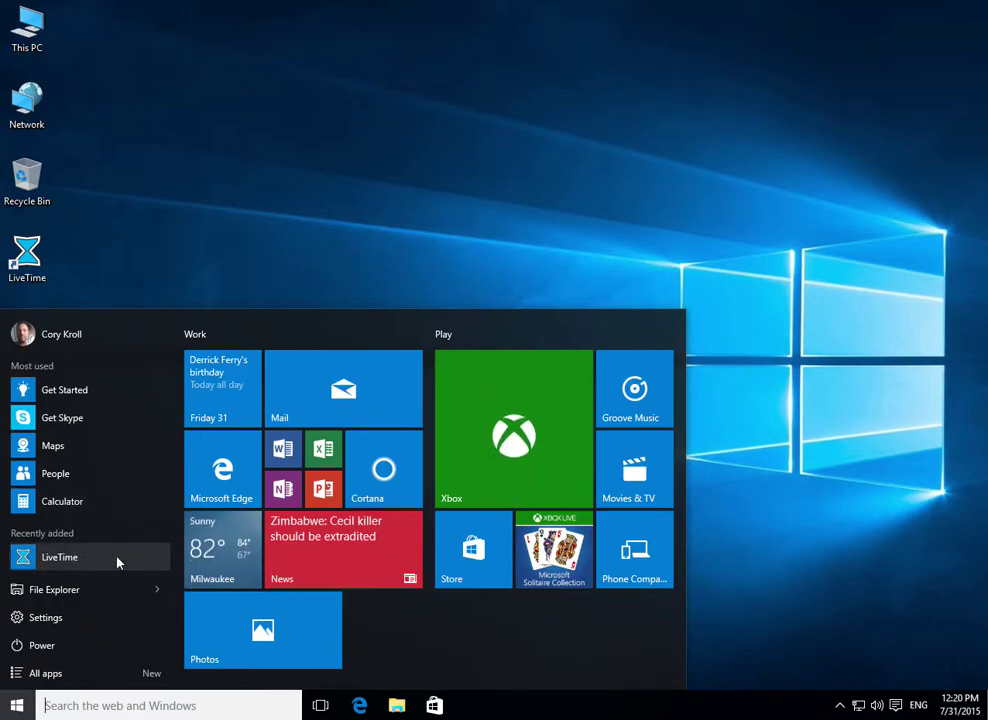
{"action": "right_click", "coordinate": [84, 560]}
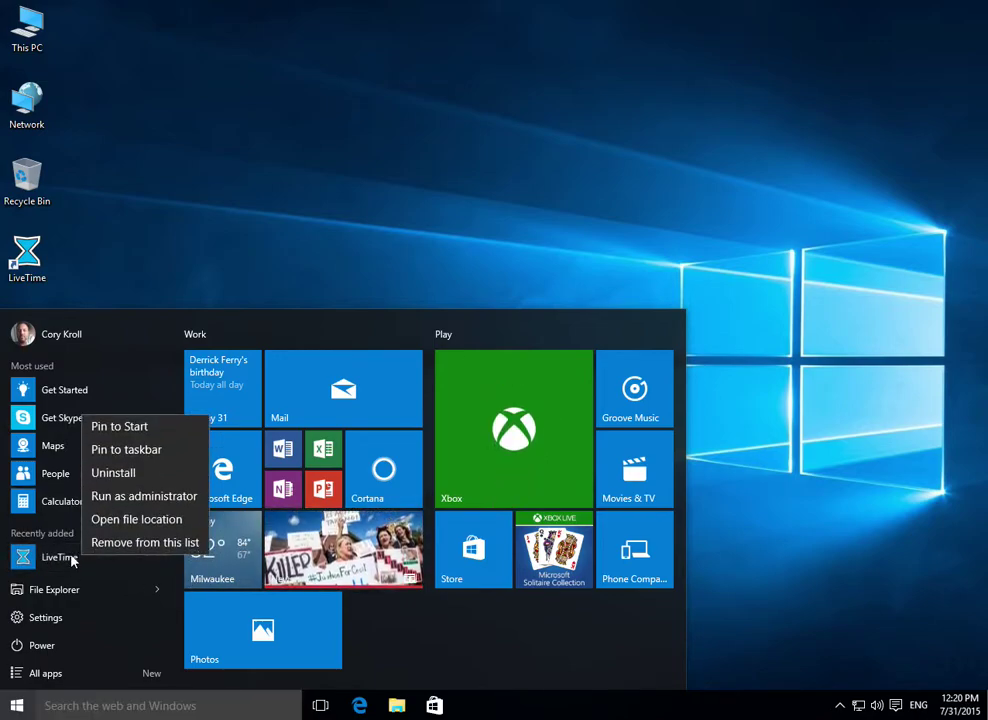
{"action": "left_click", "coordinate": [141, 428]}
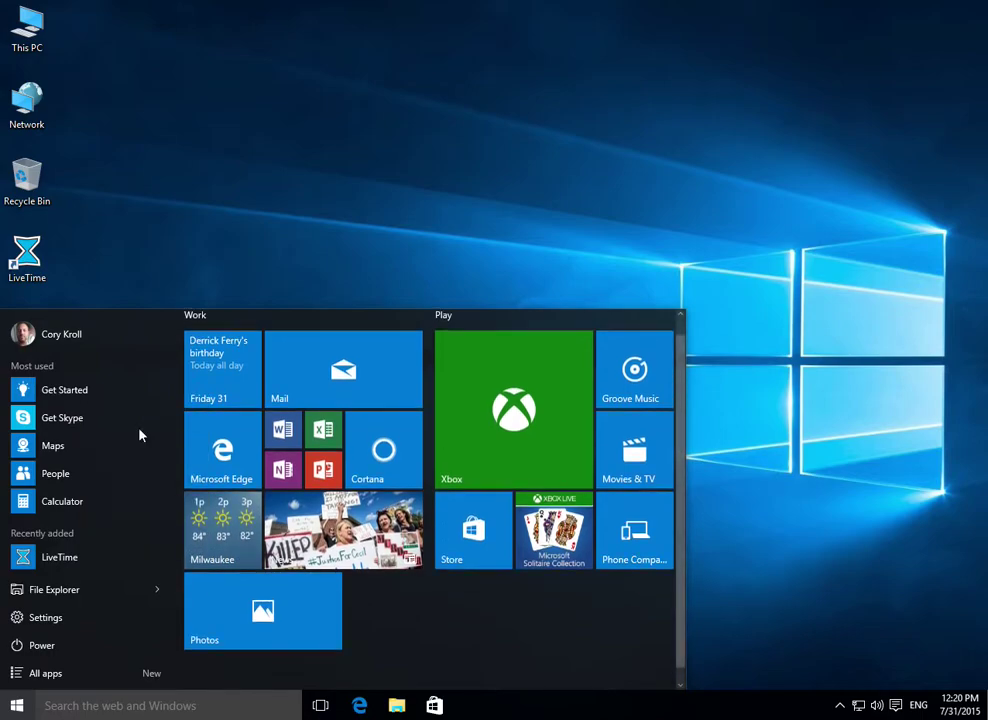
{"action": "left_click_drag", "start_coordinate": [472, 644], "coordinate": [387, 608]}
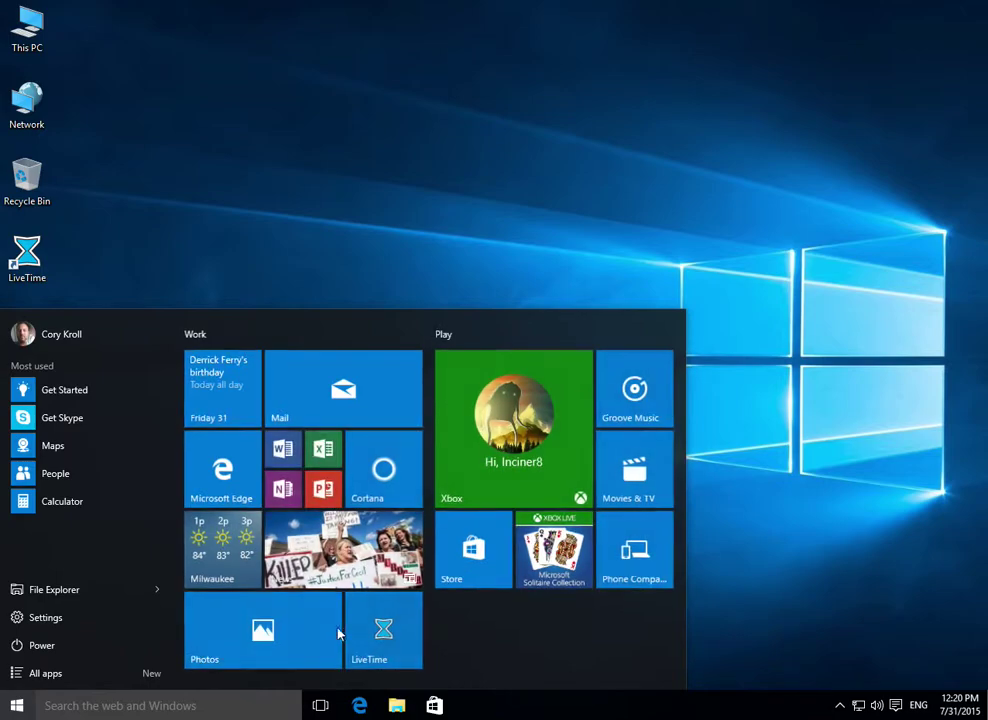
Step: Unpin the LiveTime tile from Start
{"action": "right_click", "coordinate": [406, 612]}
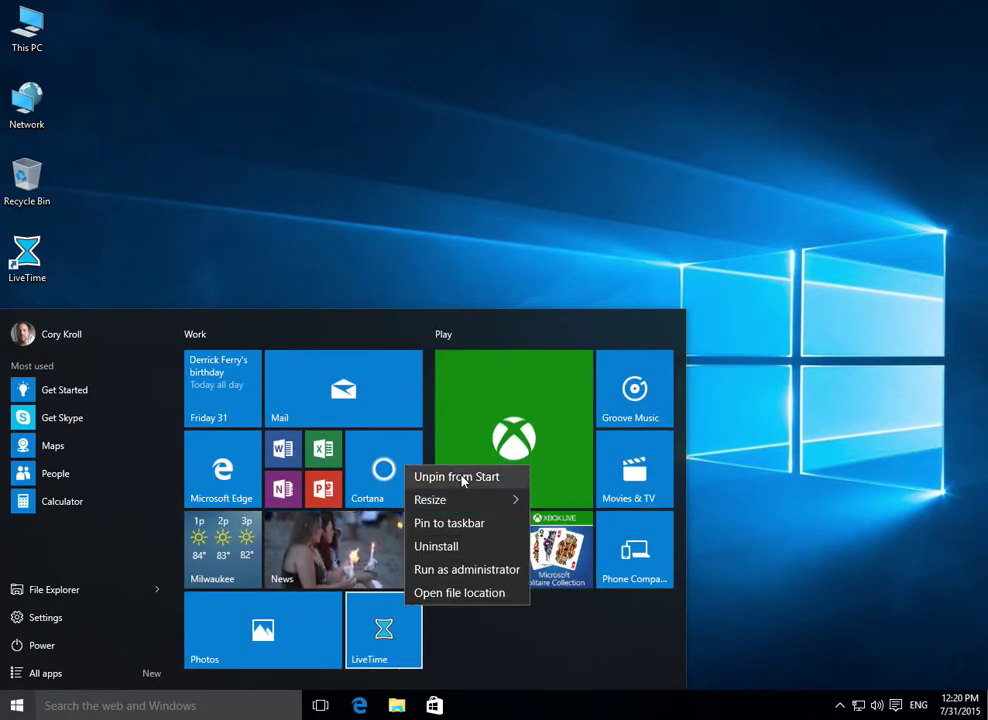
{"action": "left_click", "coordinate": [462, 478]}
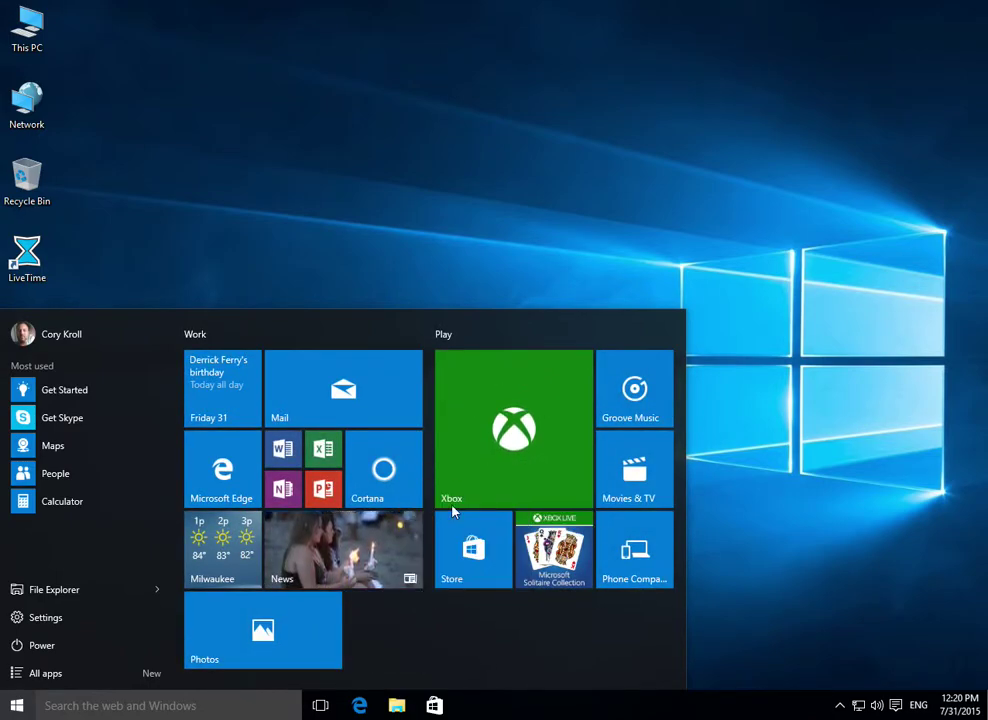
Step: Locate the LiveTime folder under L in the full list of installed apps and expand it
{"action": "left_click", "coordinate": [45, 673]}
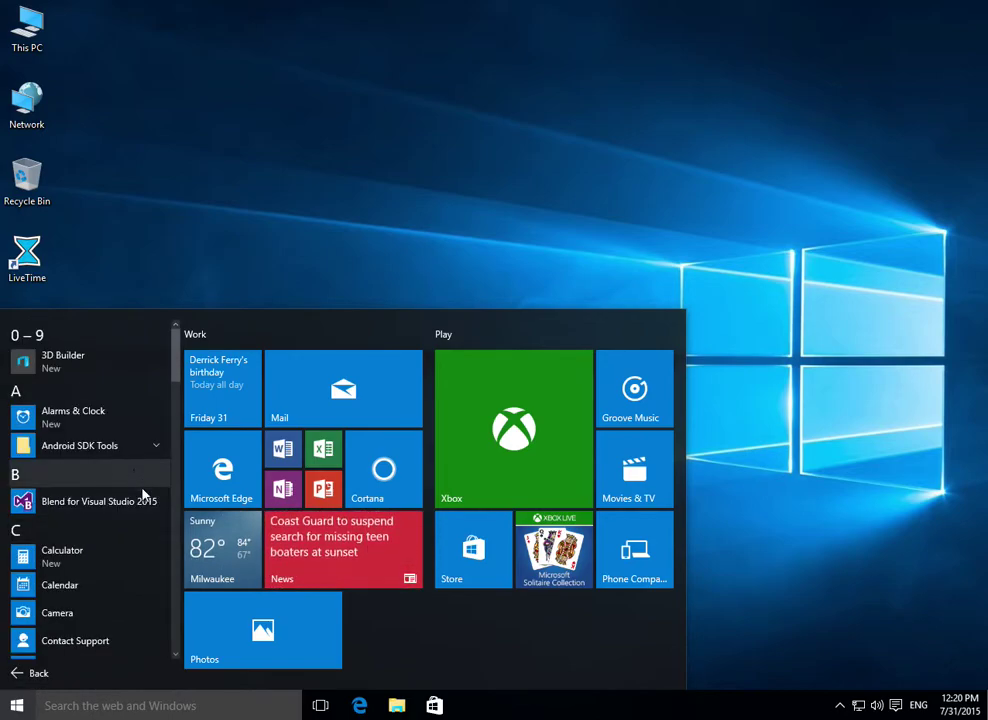
{"action": "scroll", "coordinate": [142, 497], "scroll_direction": "down", "scroll_amount": 12}
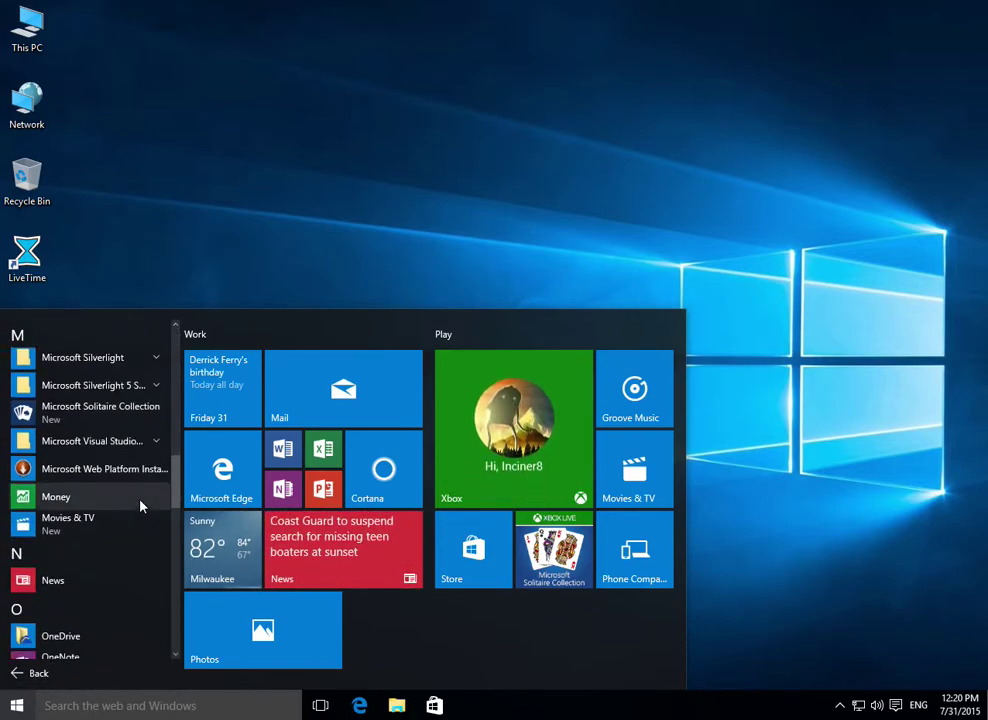
{"action": "scroll", "coordinate": [140, 506], "scroll_direction": "down", "scroll_amount": 3}
{"action": "scroll", "coordinate": [140, 506], "scroll_direction": "up", "scroll_amount": 7}
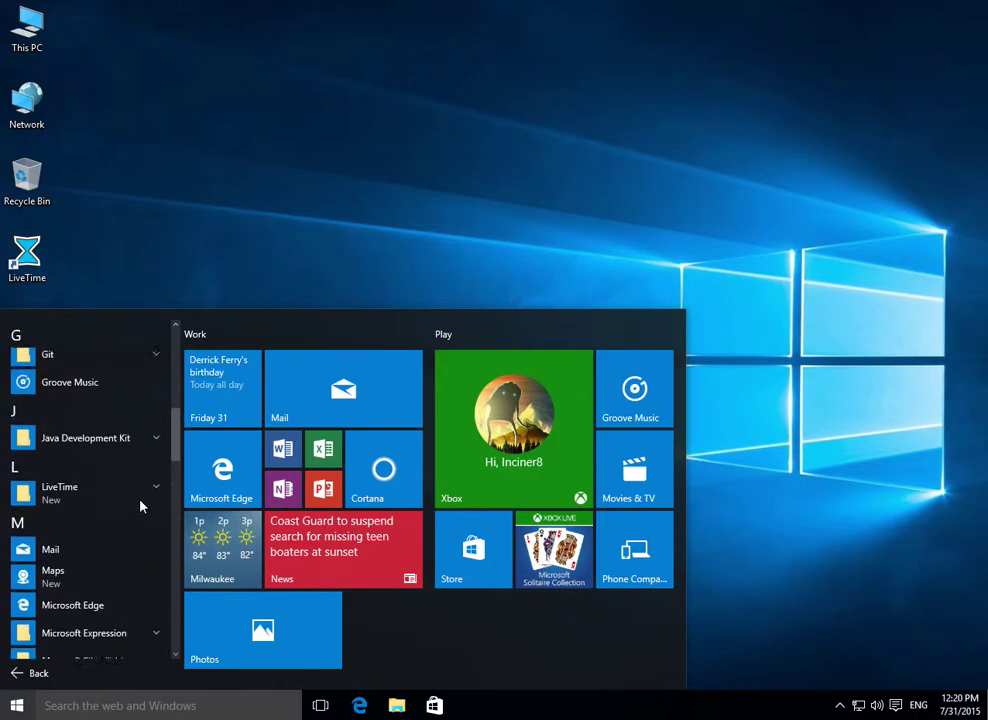
{"action": "left_click", "coordinate": [68, 500]}
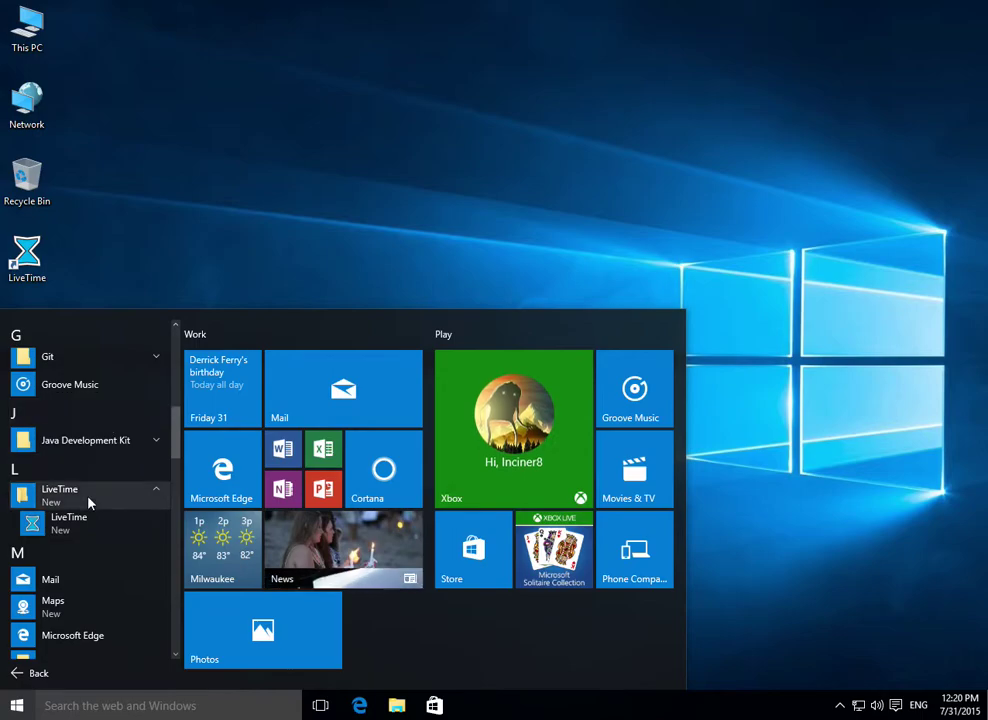
Step: Launch LiveTime from its folder under L in the full list of installed apps and shift its login window slightly
{"action": "left_click", "coordinate": [40, 670]}
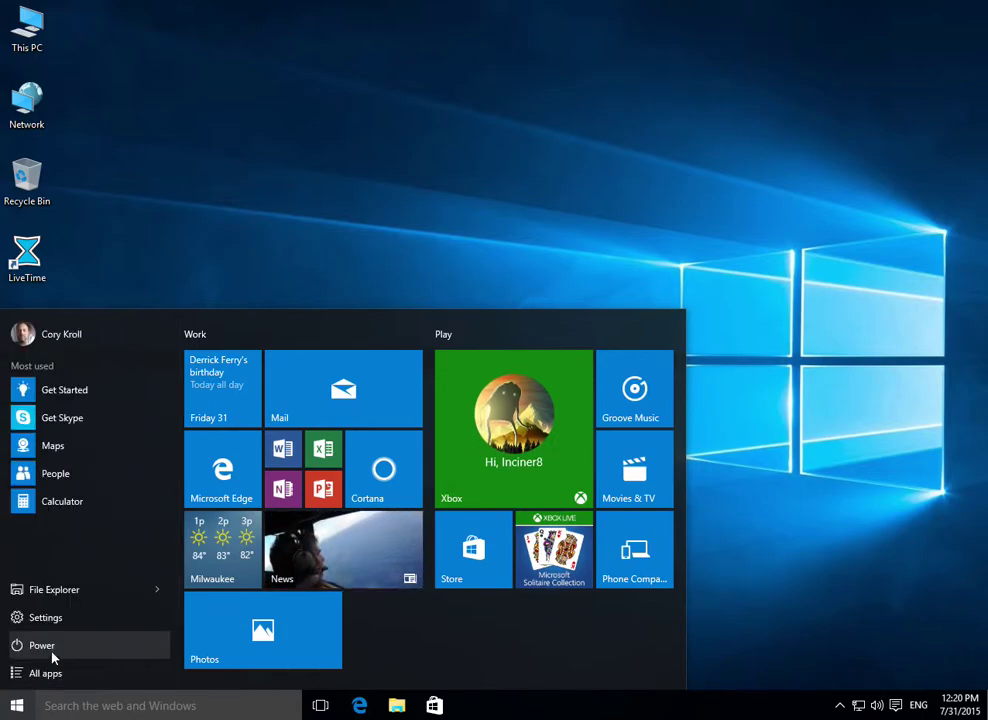
{"action": "left_click", "coordinate": [55, 675]}
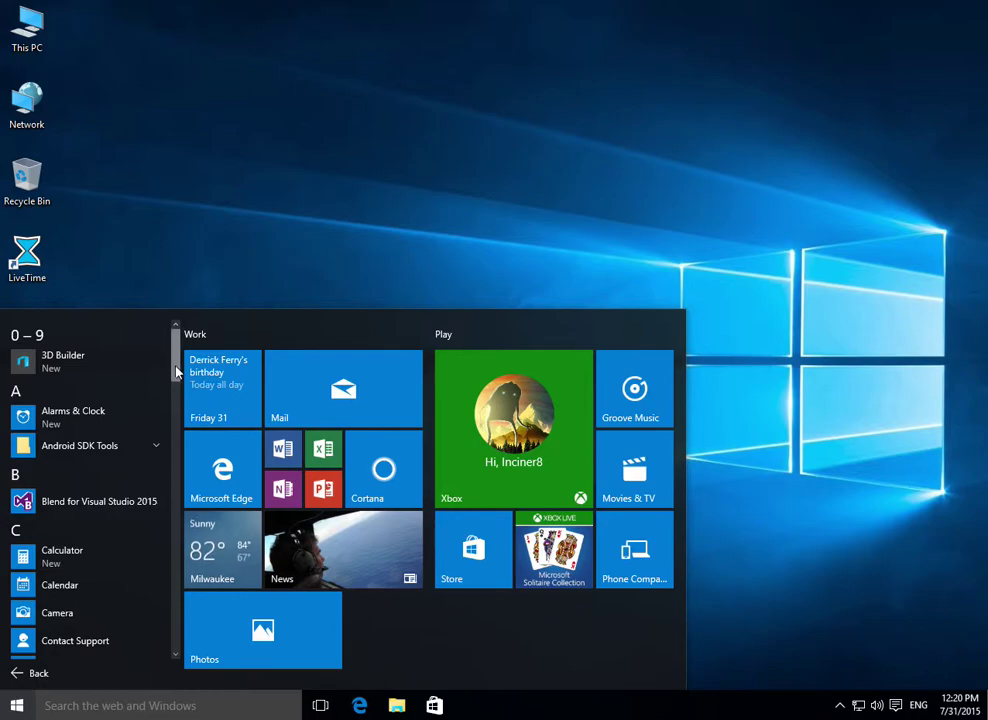
{"action": "left_click_drag", "start_coordinate": [176, 370], "coordinate": [176, 450]}
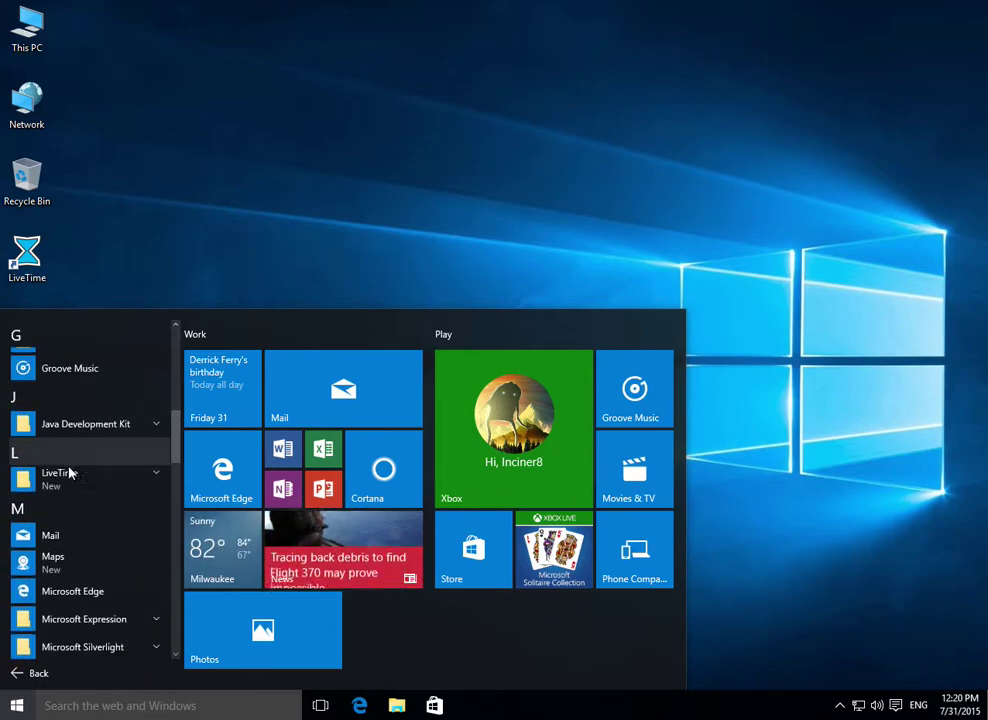
{"action": "left_click", "coordinate": [66, 470]}
{"action": "left_click", "coordinate": [68, 506]}
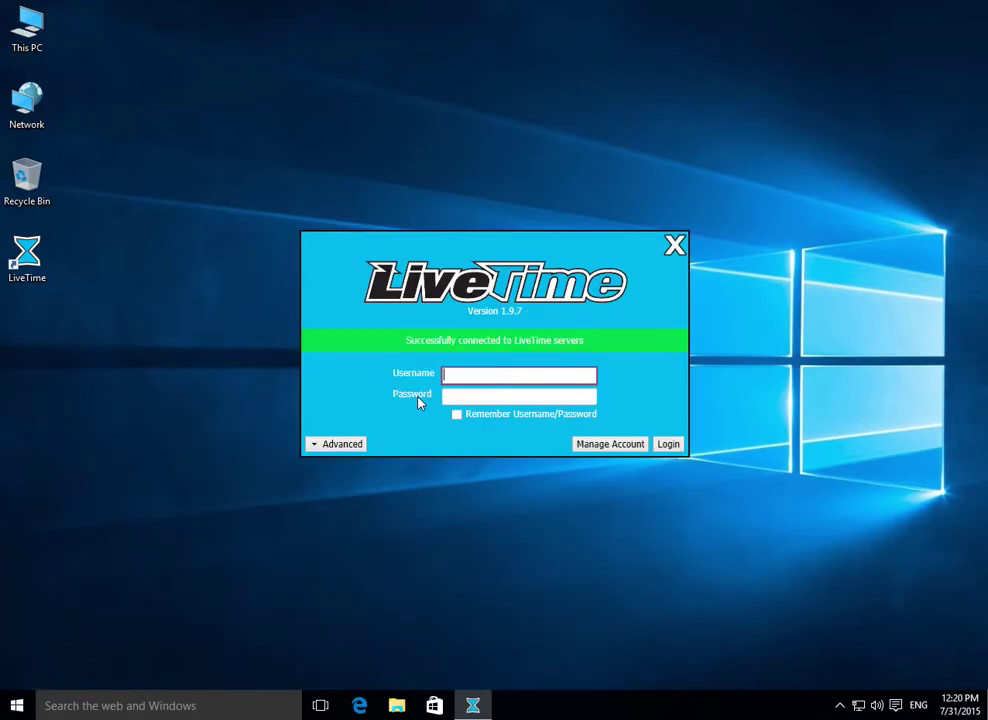
{"action": "left_click_drag", "start_coordinate": [531, 254], "coordinate": [565, 244]}
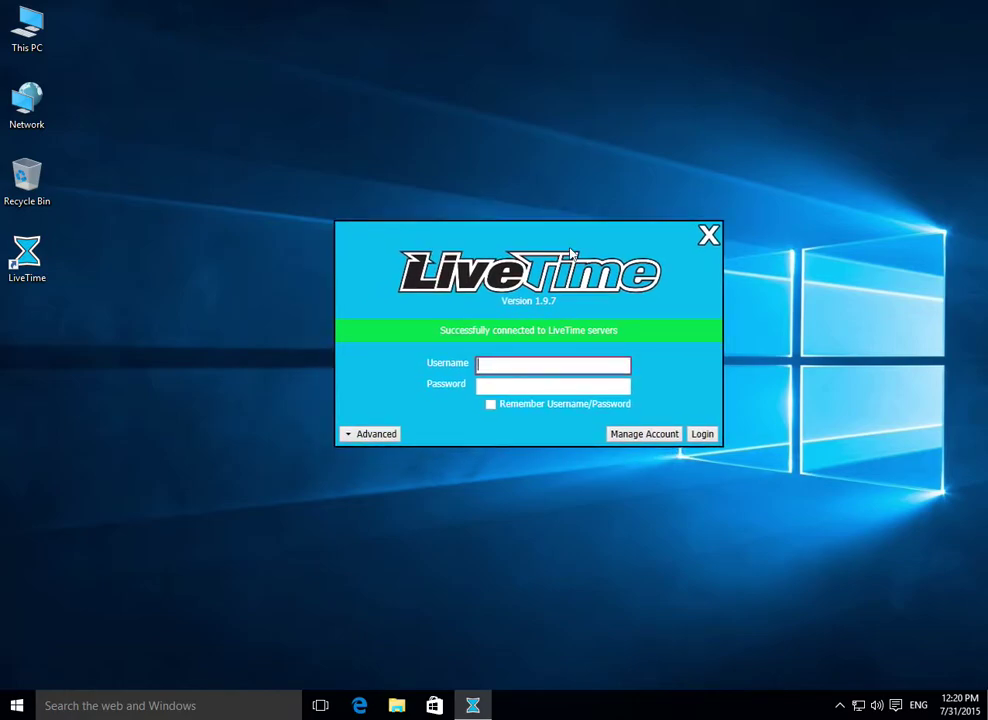
Step: Pin the running LiveTime program to the taskbar, then close it and test that the pinned shortcut launches it
{"action": "right_click", "coordinate": [473, 707]}
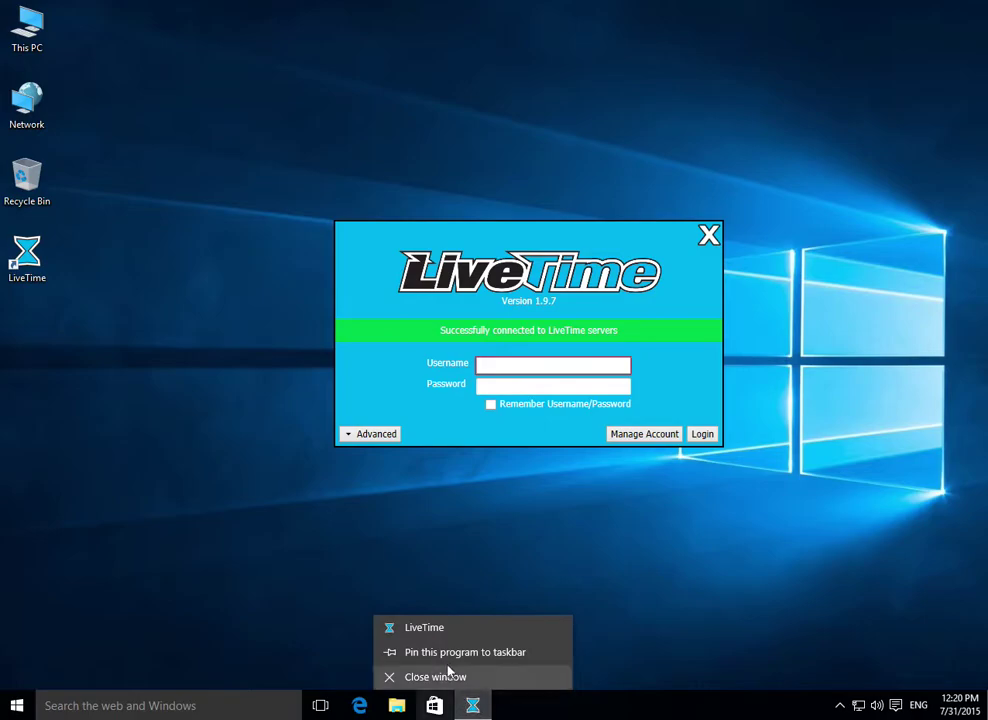
{"action": "left_click", "coordinate": [505, 653]}
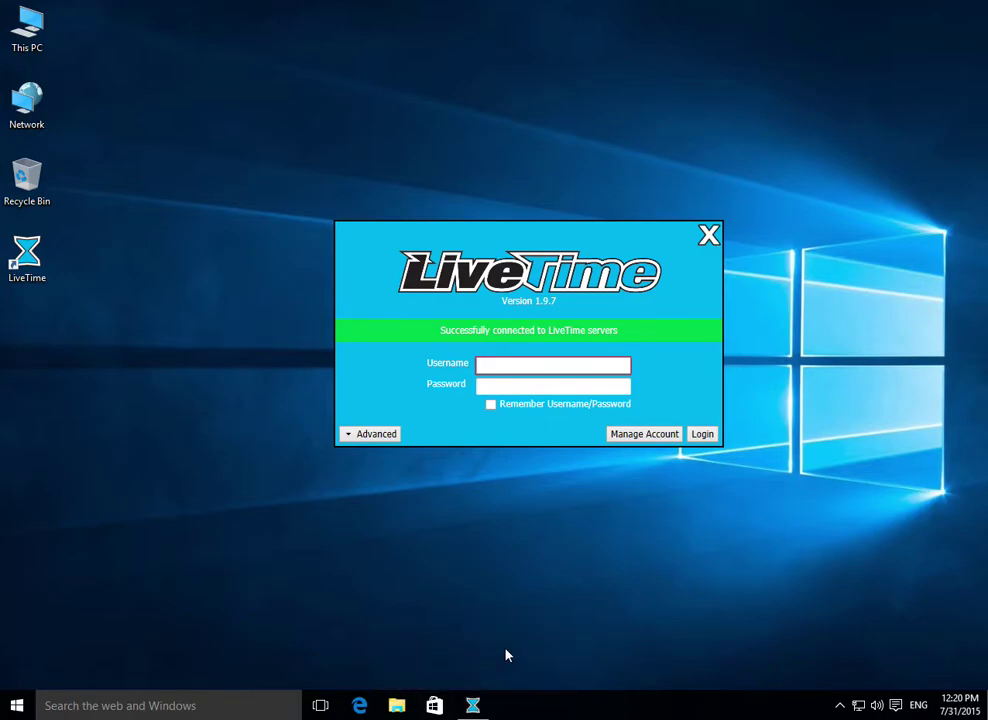
{"action": "left_click", "coordinate": [708, 236]}
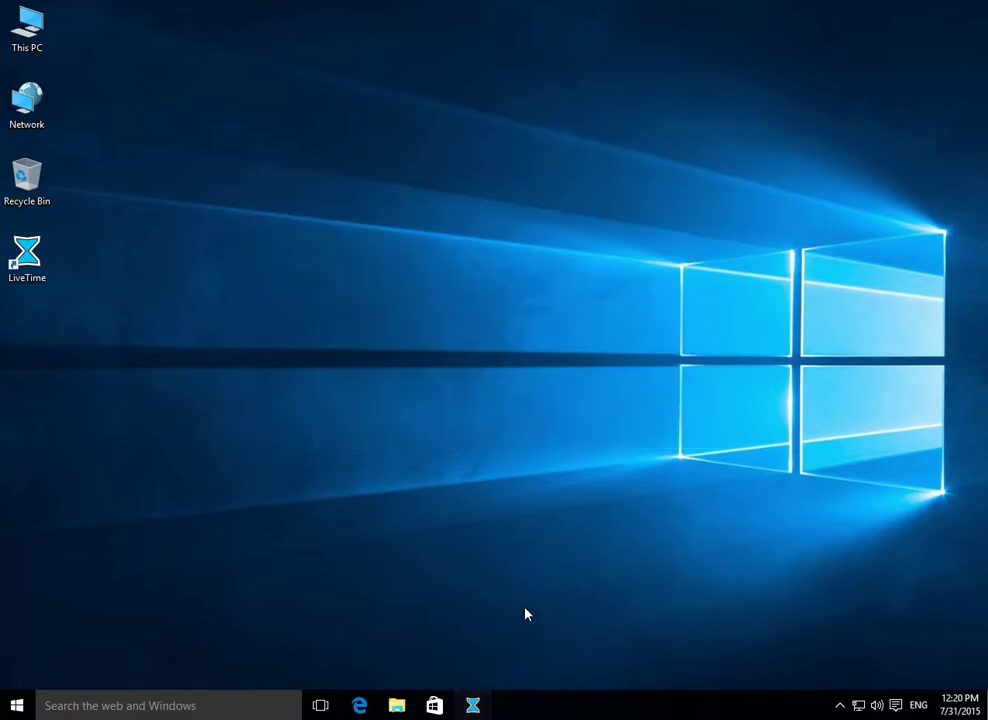
{"action": "left_click", "coordinate": [473, 707]}
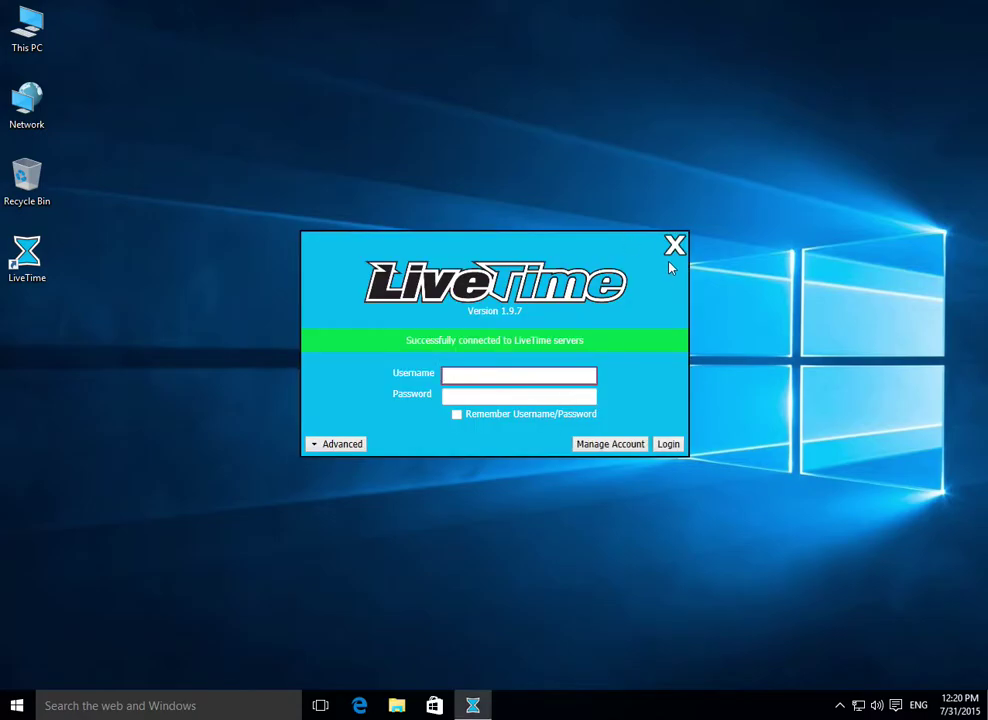
{"action": "left_click", "coordinate": [675, 245]}
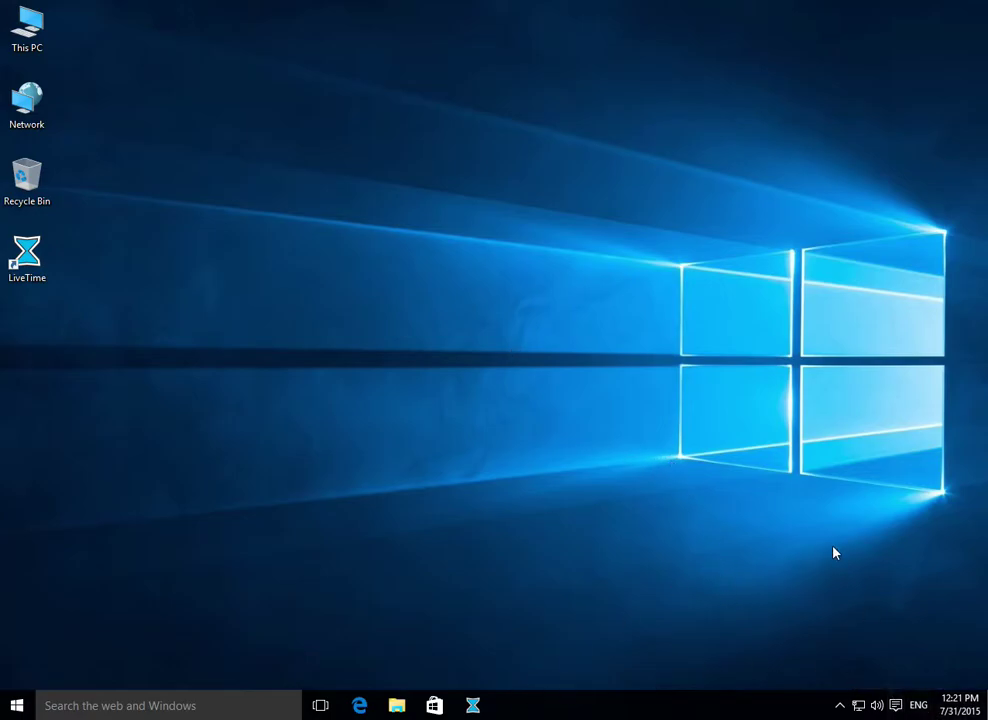
Step: Switch Windows to tablet mode and dismiss the Action Center
{"action": "left_click", "coordinate": [895, 706]}
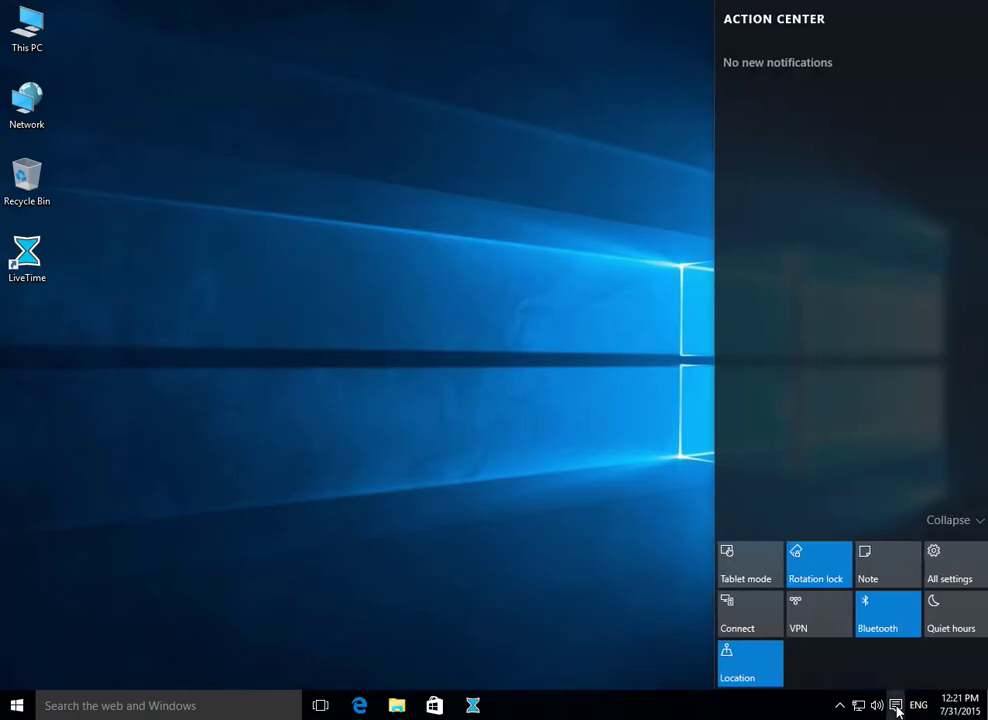
{"action": "left_click", "coordinate": [752, 571]}
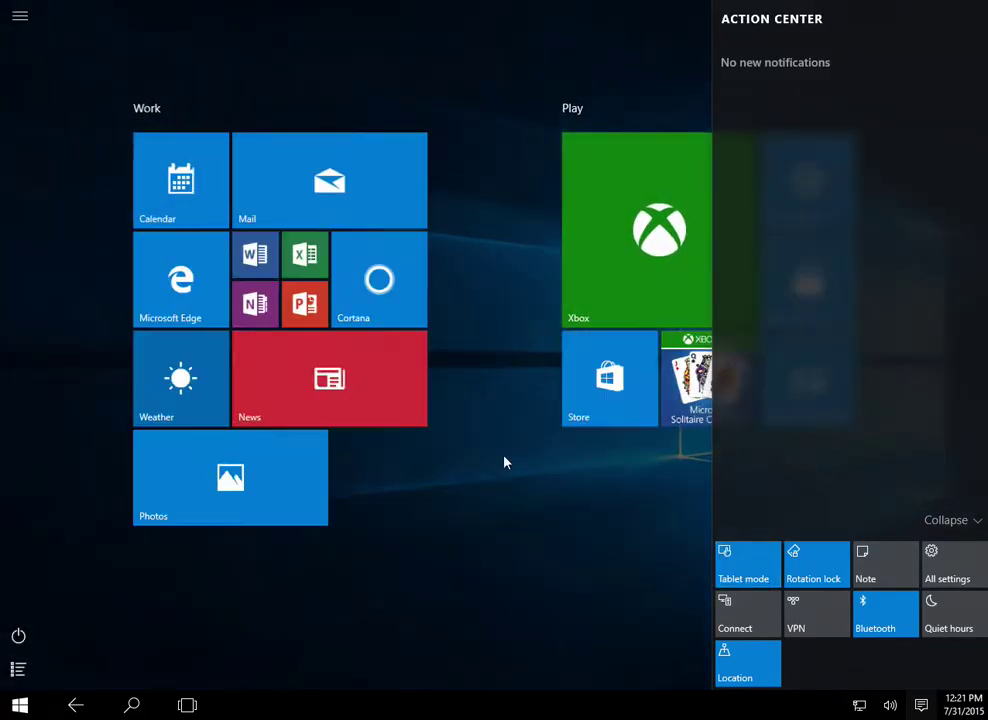
{"action": "left_click", "coordinate": [620, 606]}
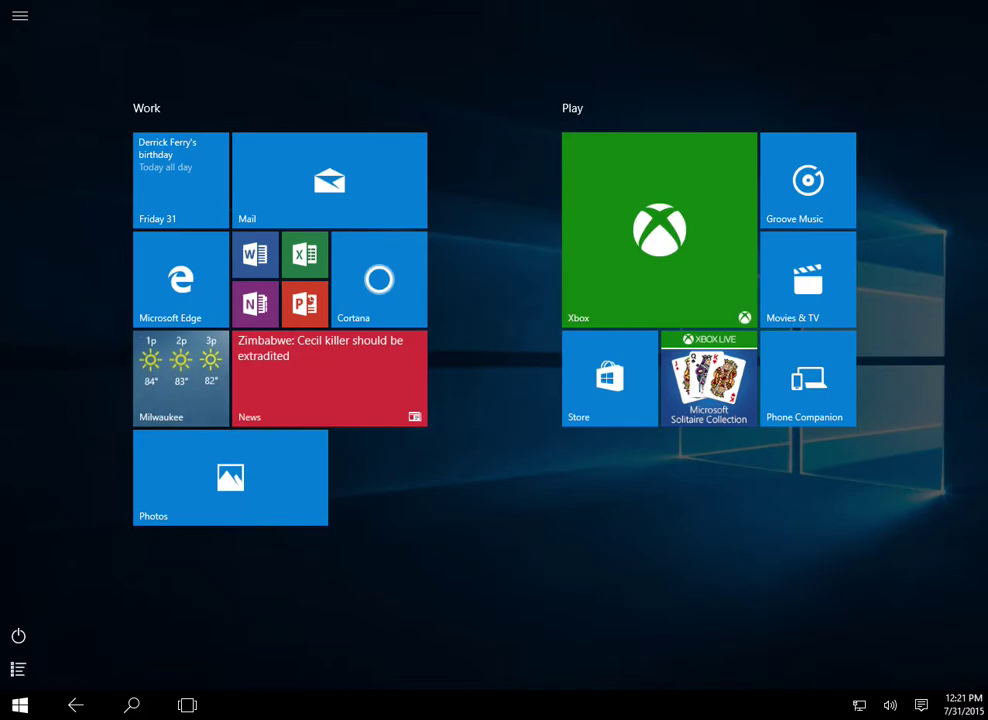
Step: Locate the LiveTime app under L in the tablet-mode list of all apps and examine its available options
{"action": "left_click", "coordinate": [22, 17]}
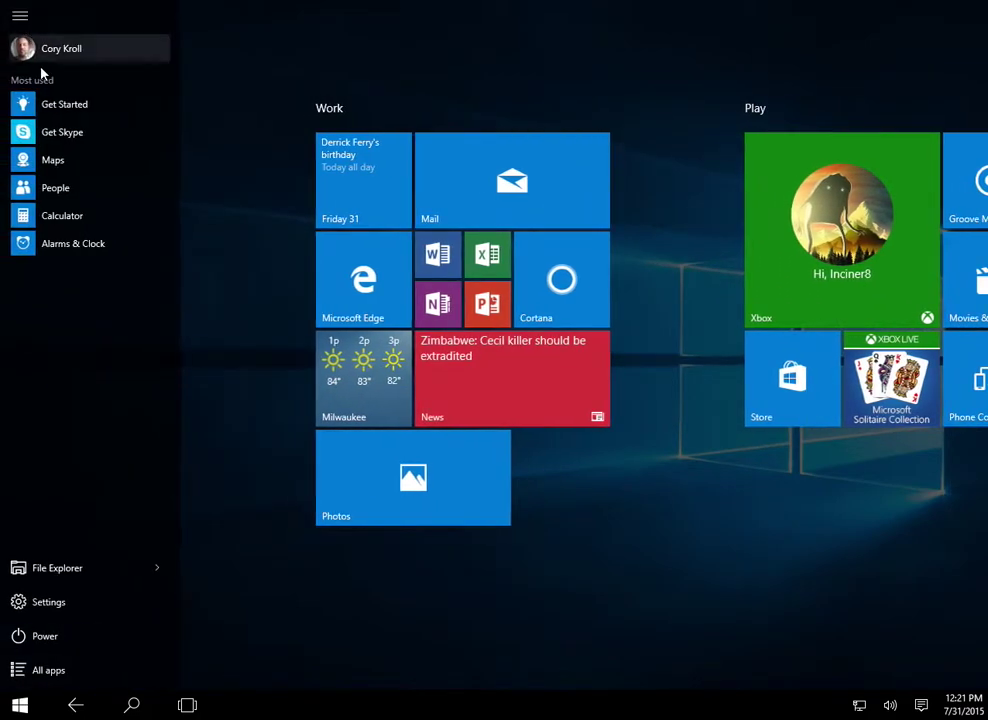
{"action": "left_click", "coordinate": [18, 18]}
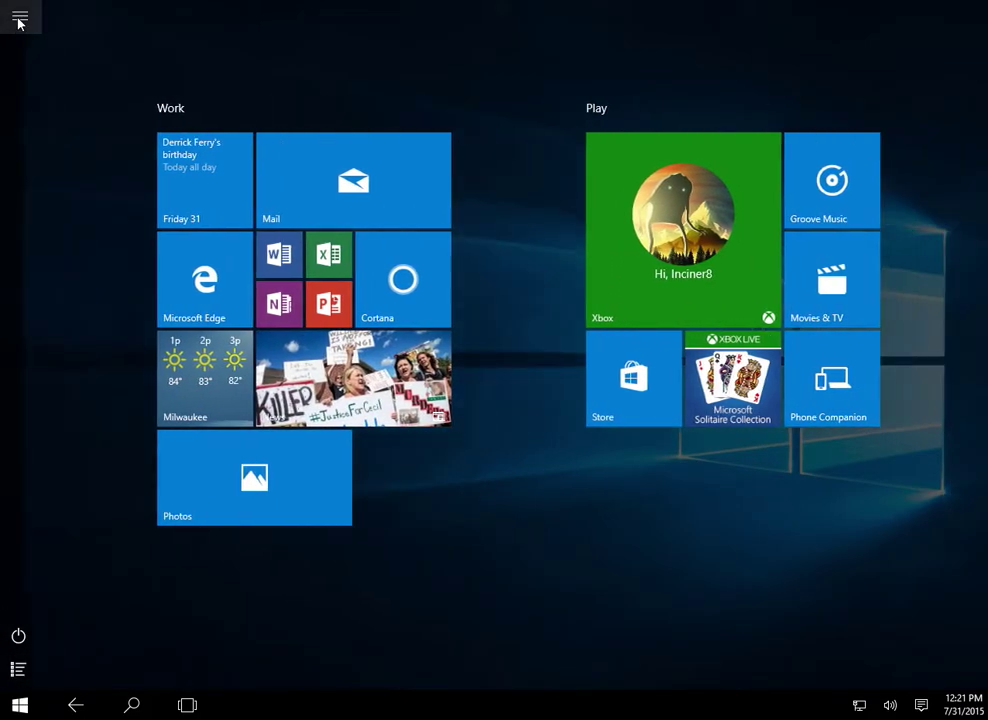
{"action": "left_click", "coordinate": [18, 667]}
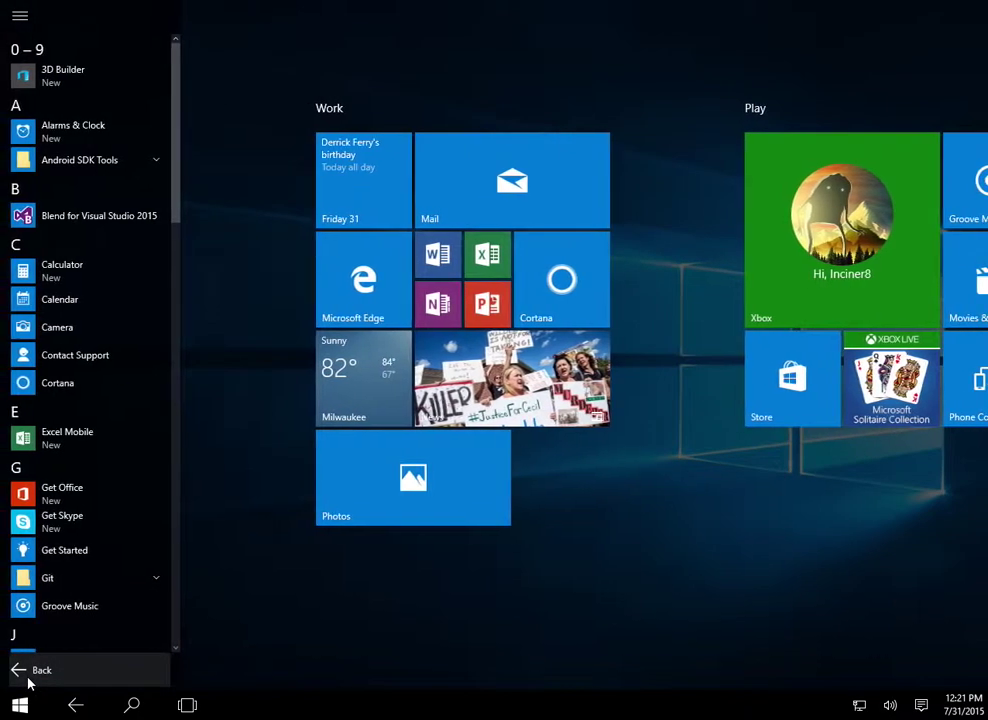
{"action": "scroll", "coordinate": [82, 521], "scroll_direction": "down", "scroll_amount": 5}
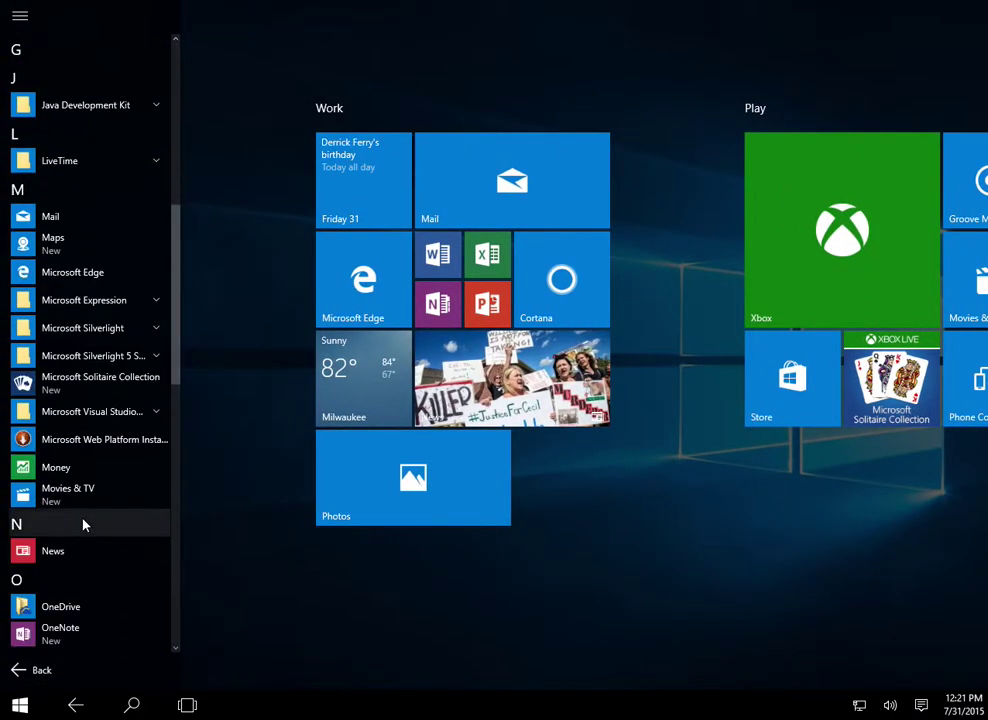
{"action": "scroll", "coordinate": [82, 271], "scroll_direction": "up", "scroll_amount": 2}
{"action": "left_click", "coordinate": [66, 345]}
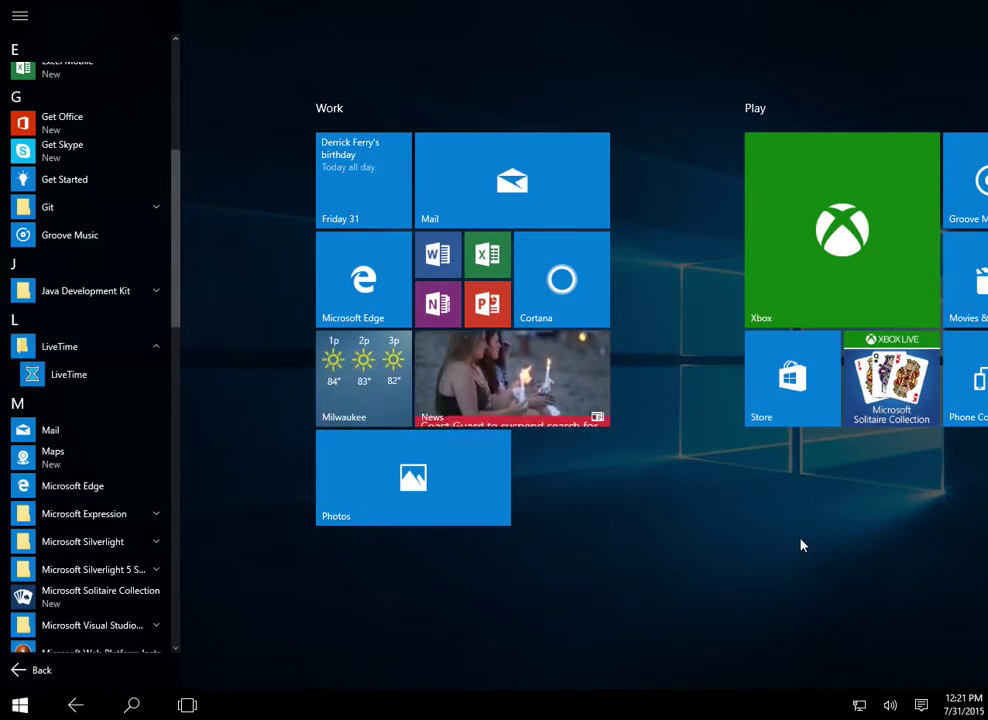
{"action": "right_click", "coordinate": [70, 374]}
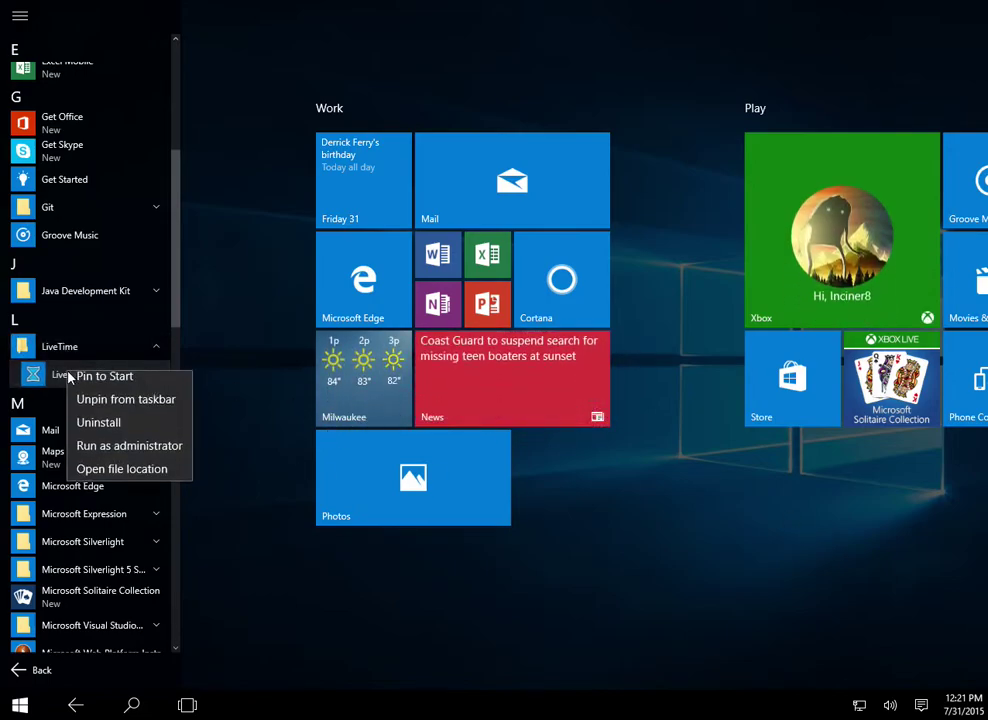
{"action": "left_click", "coordinate": [761, 537]}
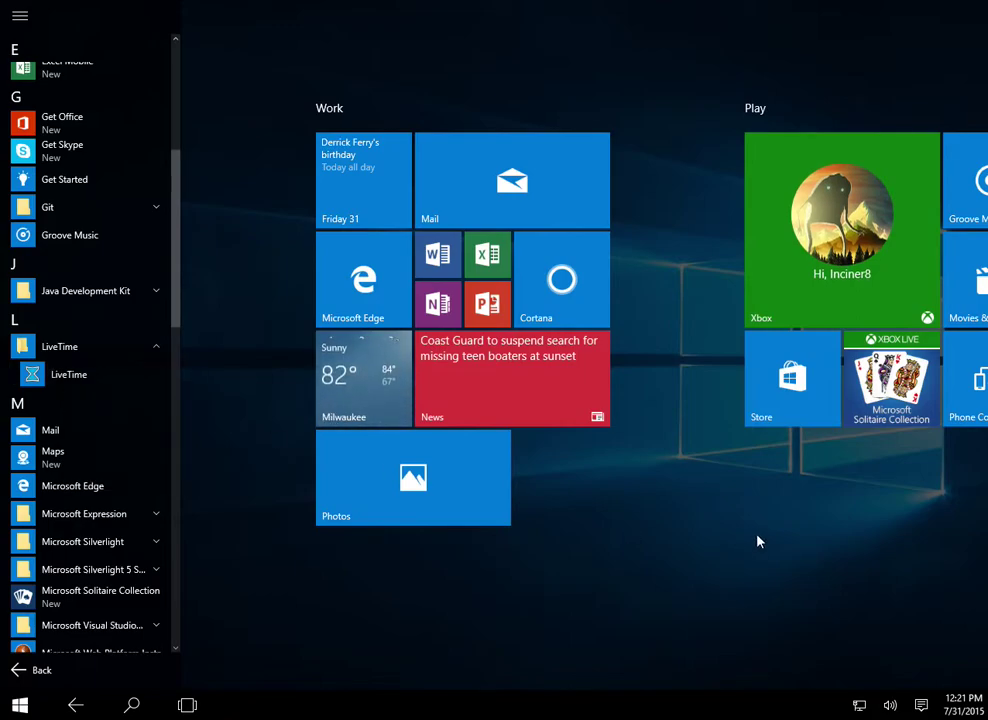
{"action": "left_click", "coordinate": [672, 535]}
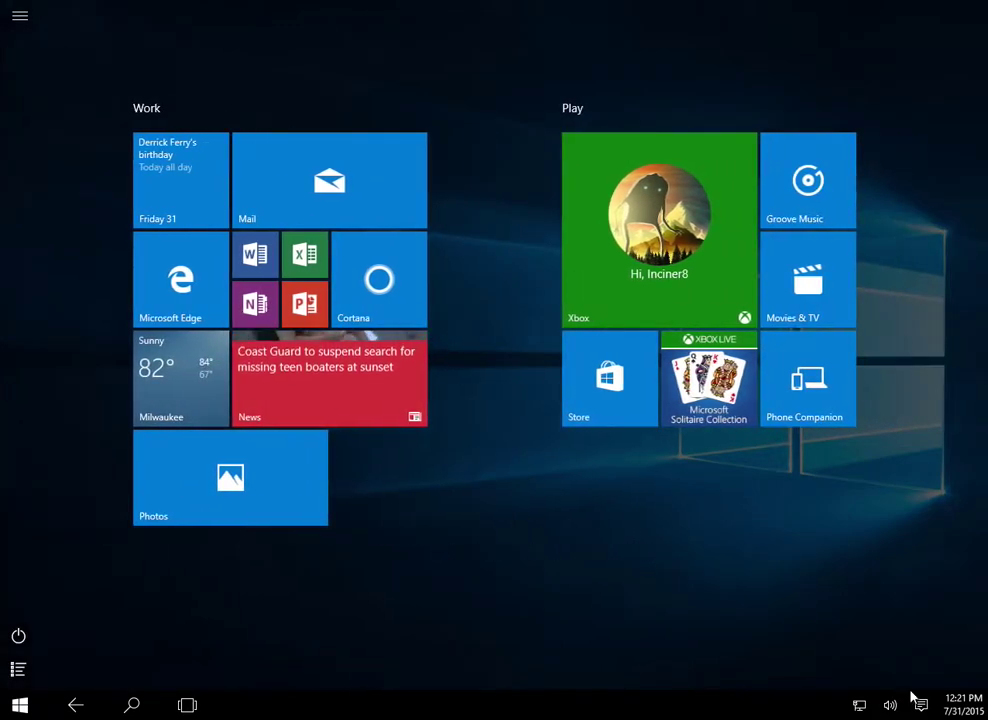
Step: Turn off tablet mode and return to the regular desktop
{"action": "left_click", "coordinate": [922, 706]}
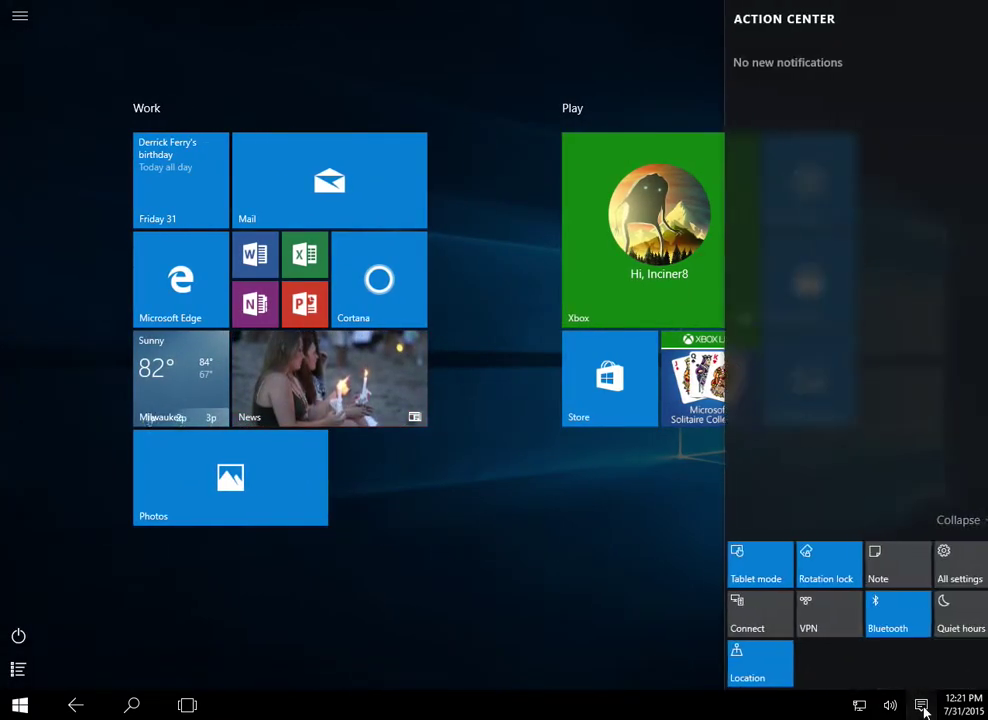
{"action": "left_click", "coordinate": [734, 570]}
{"action": "left_click", "coordinate": [545, 152]}
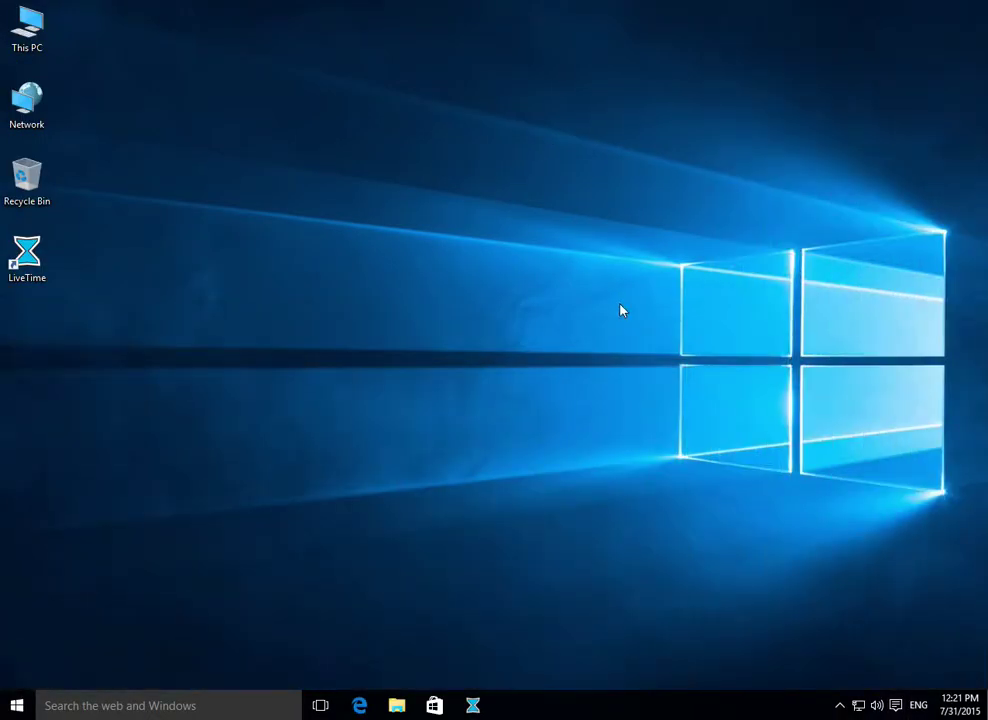